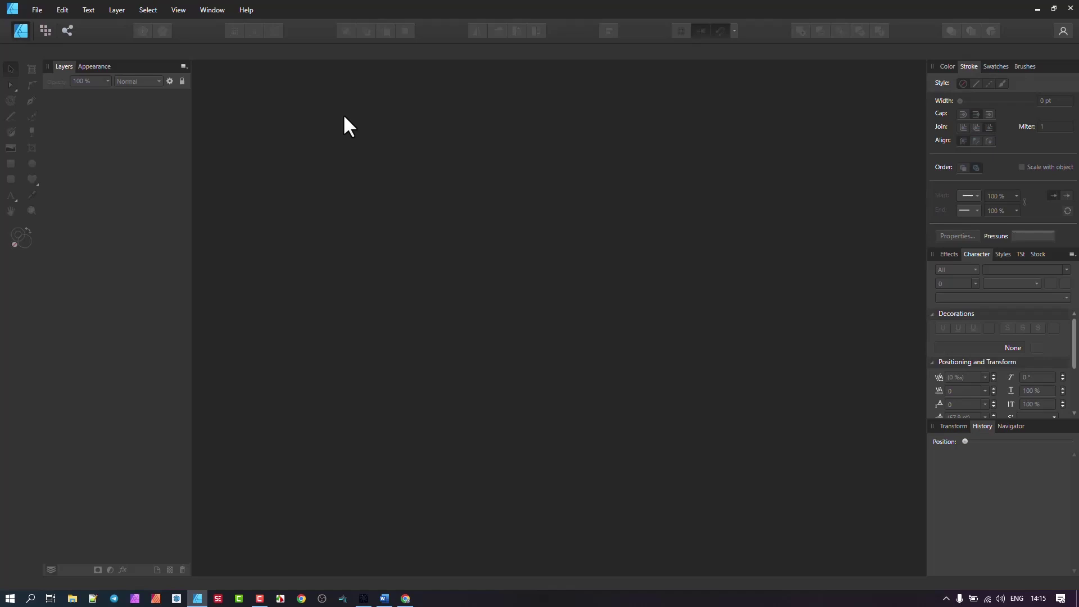
# Create a new blank document from the Web preset FHD 1080p.
pyautogui.click(36, 9)
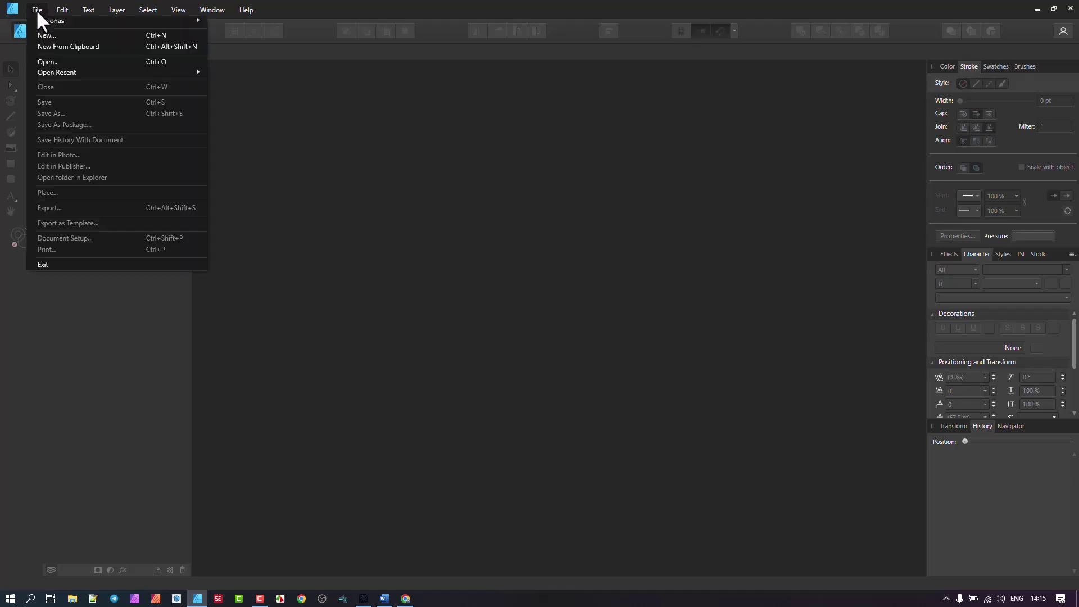
pyautogui.click(50, 35)
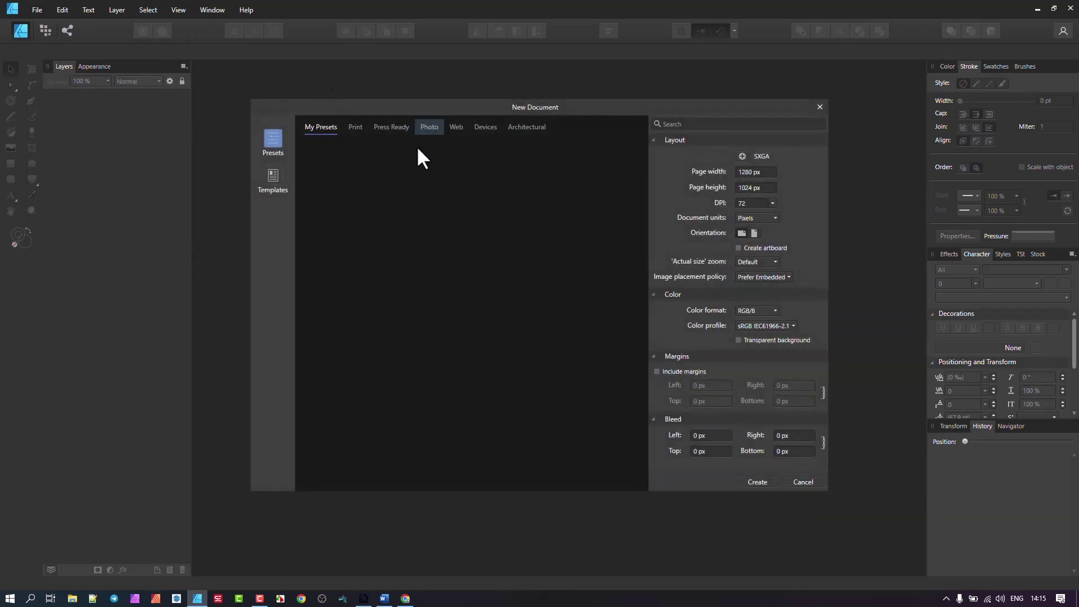
pyautogui.click(456, 128)
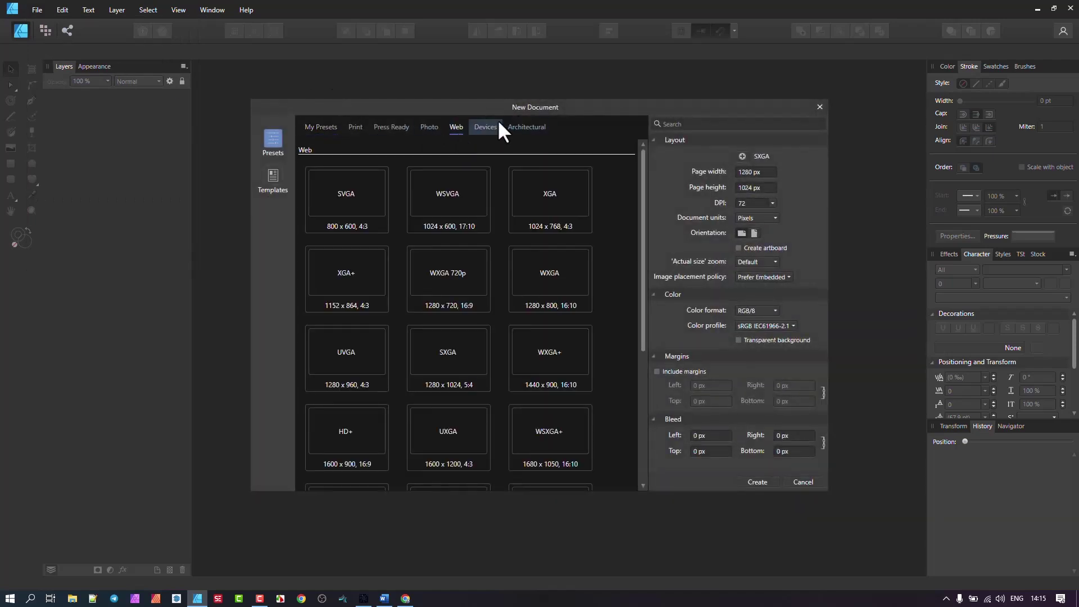
pyautogui.scroll(-1, 498, 181)
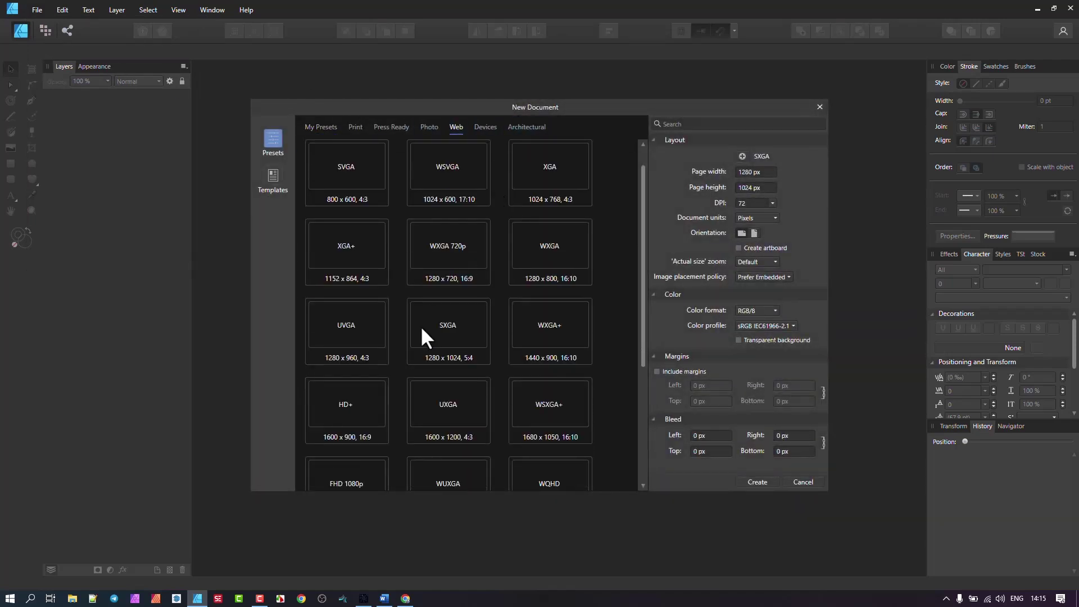
pyautogui.doubleClick(352, 473)
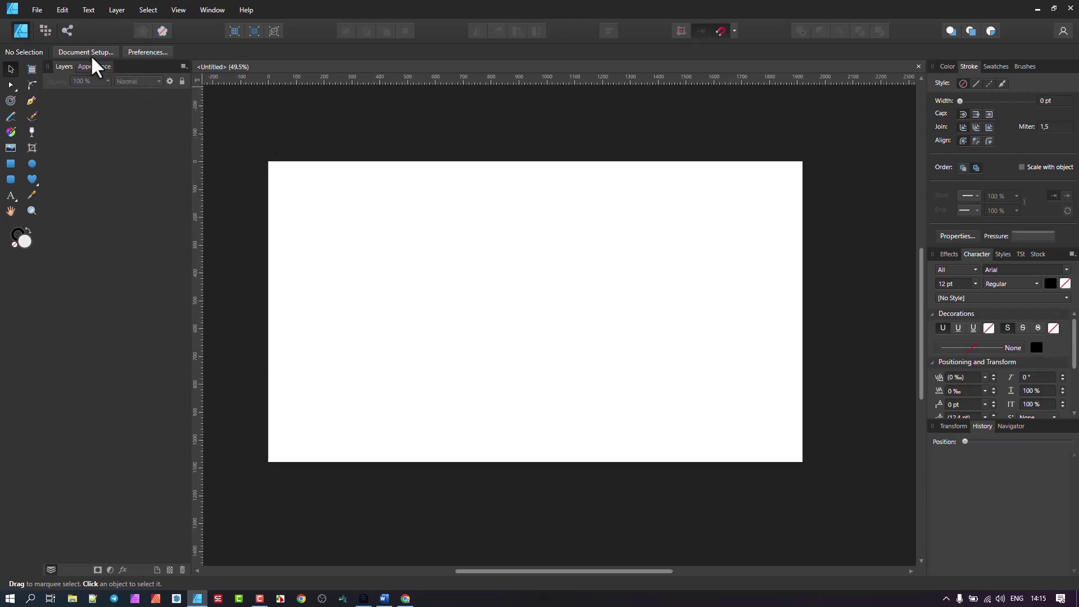
pyautogui.click(36, 15)
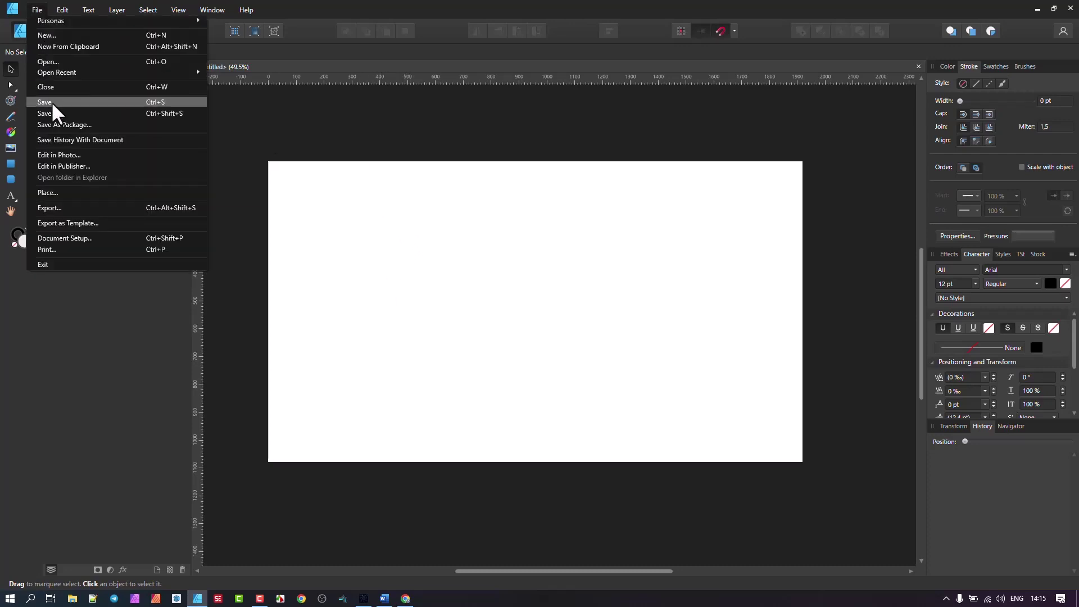
pyautogui.click(52, 102)
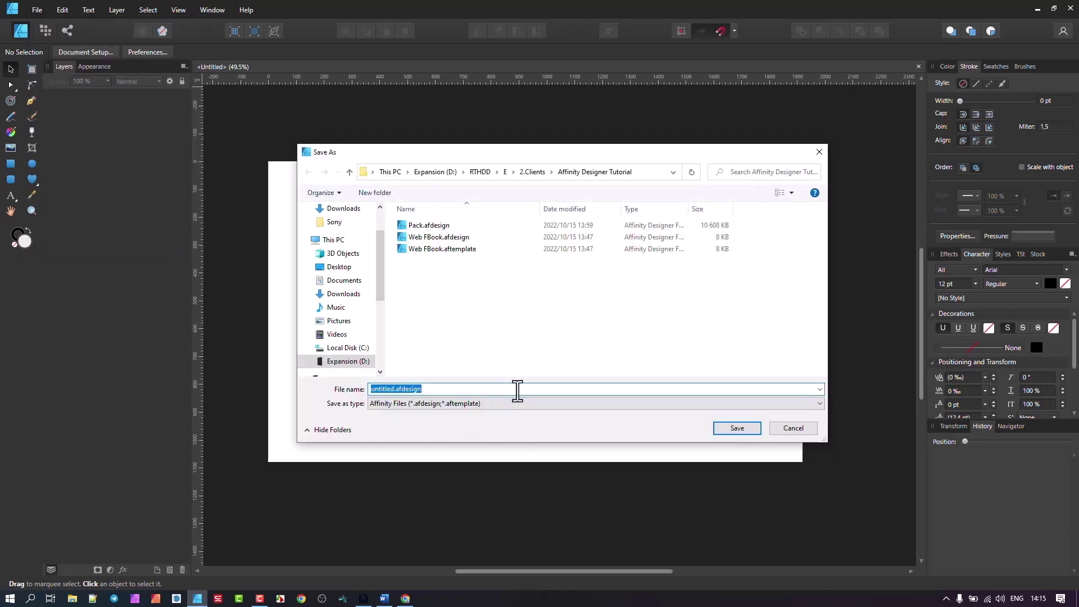
pyautogui.click(807, 429)
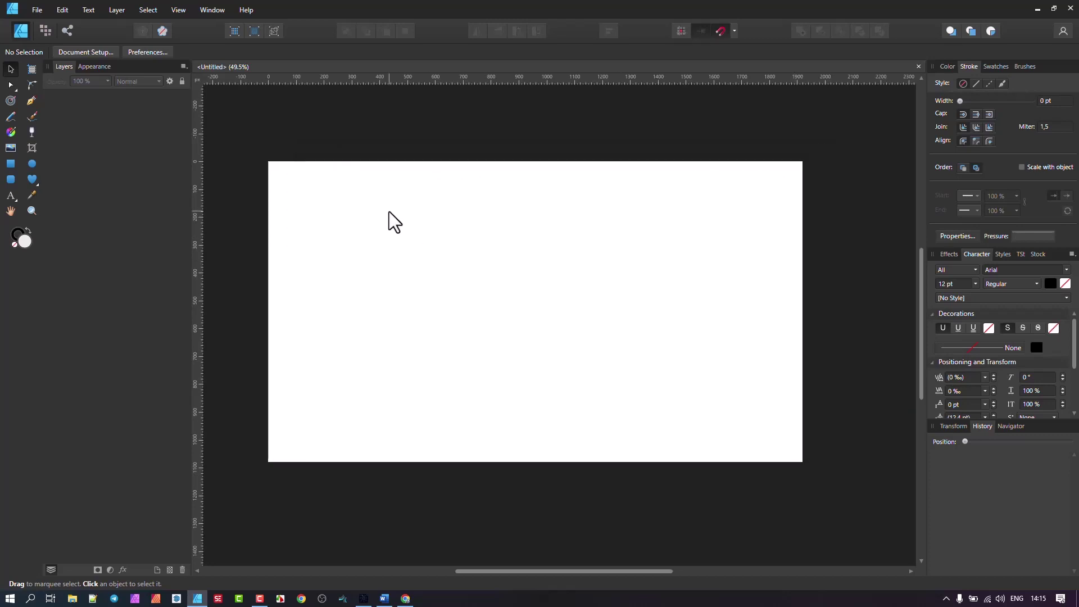
pyautogui.click(36, 10)
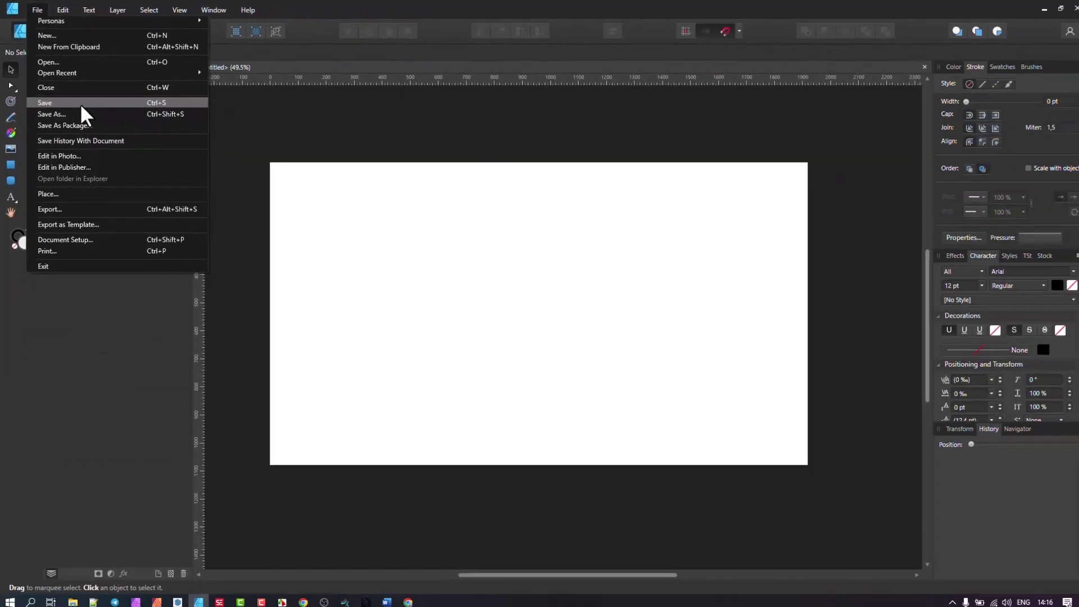
pyautogui.click(80, 102)
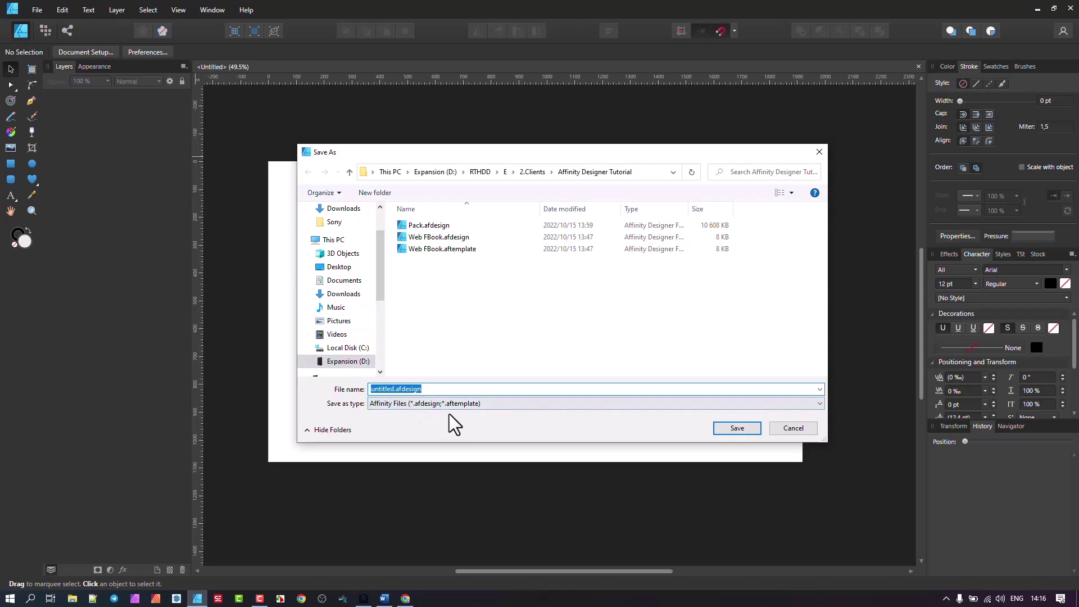
pyautogui.click(799, 428)
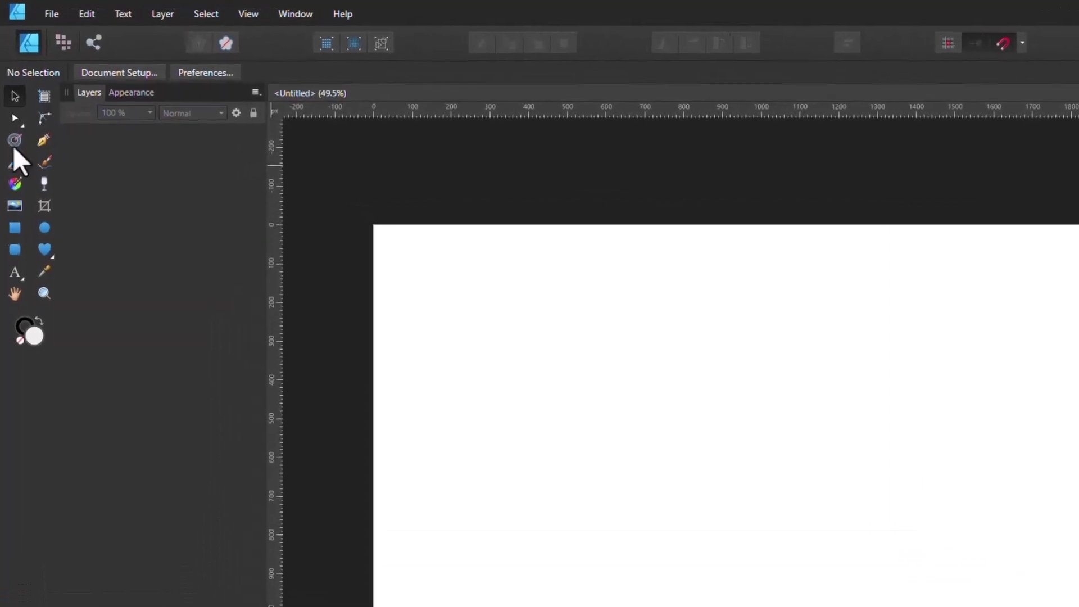
# Insert a Document-sized artboard, rename it 'RT', and deselect it.
pyautogui.click(45, 97)
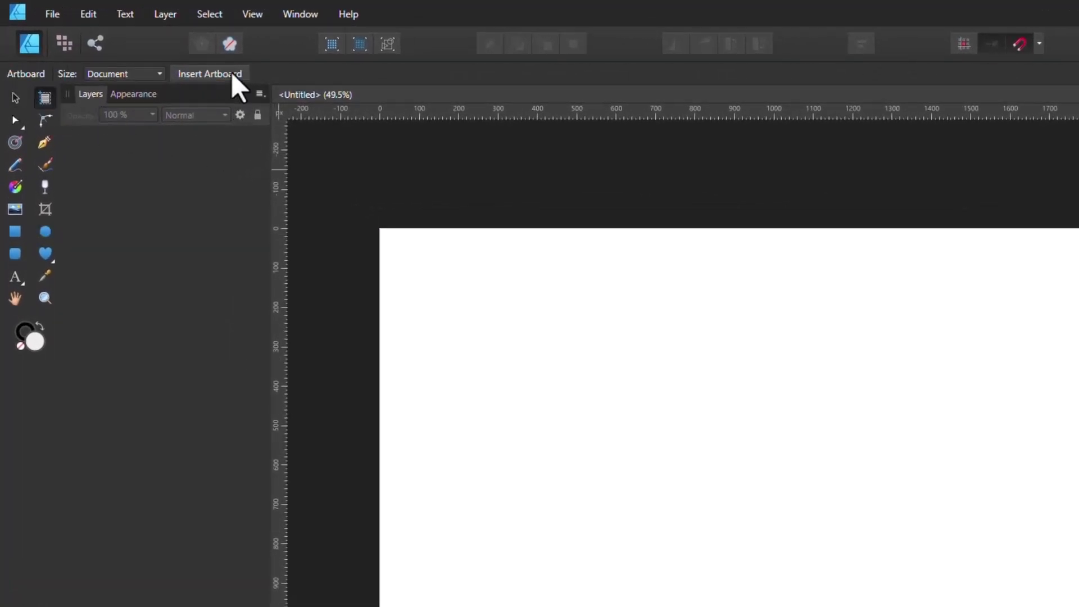
pyautogui.click(158, 75)
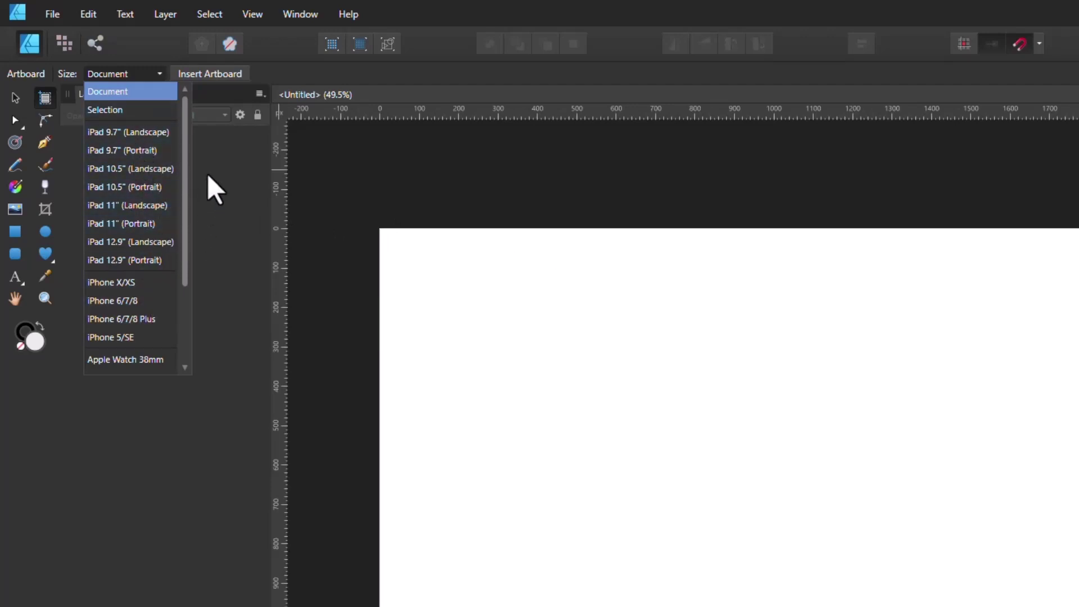
pyautogui.click(127, 91)
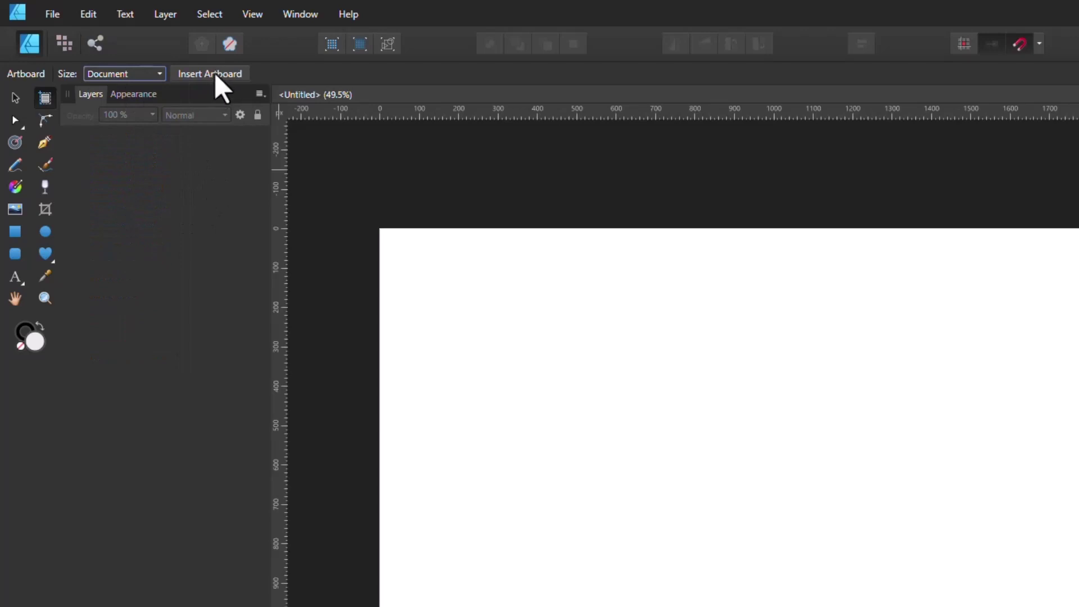
pyautogui.click(216, 75)
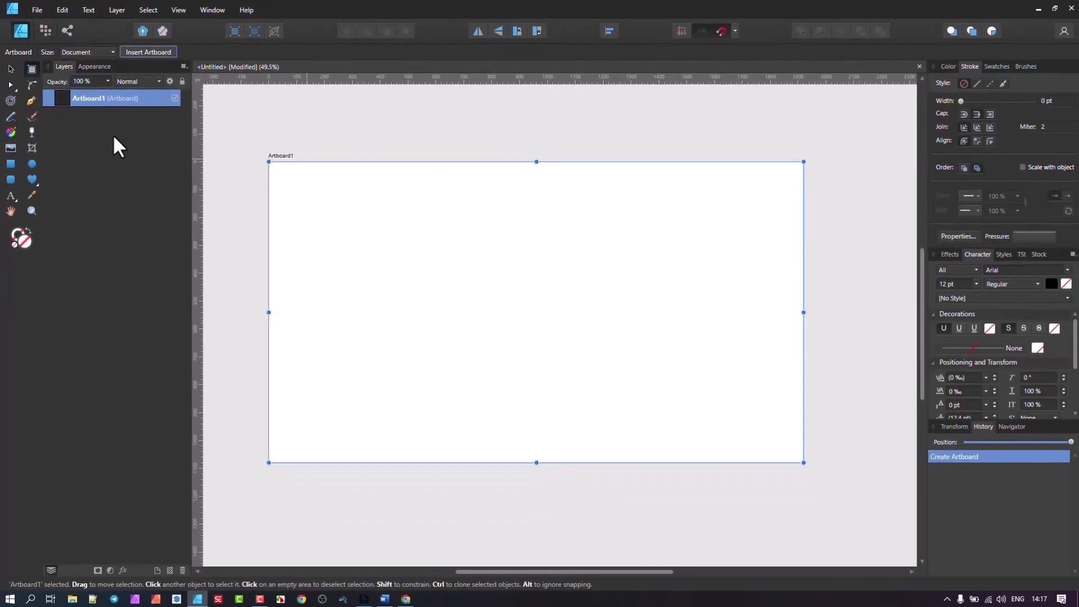
pyautogui.doubleClick(90, 98)
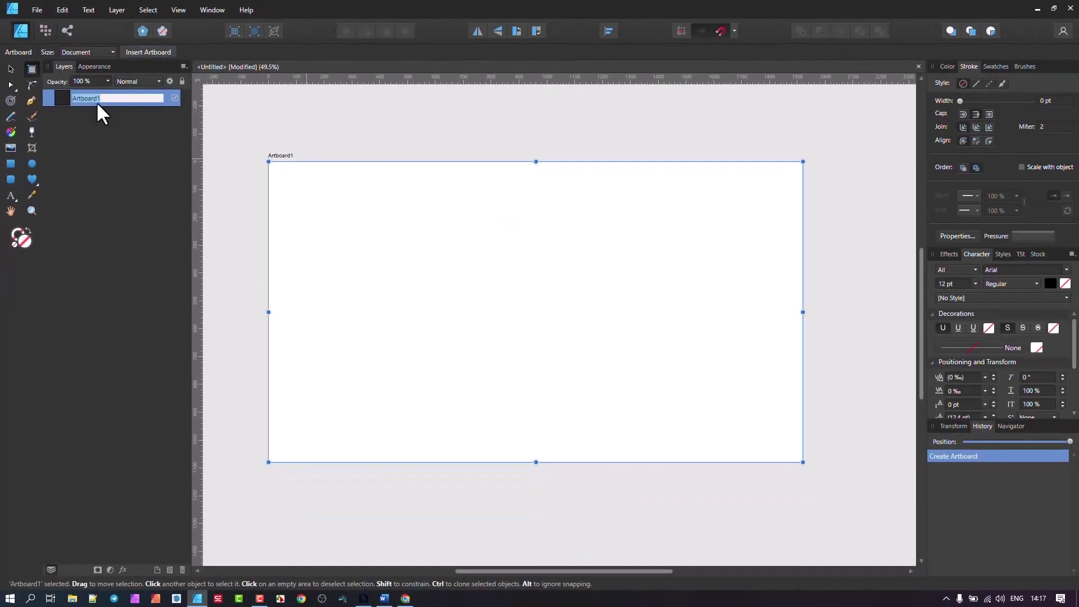
pyautogui.press('Return')
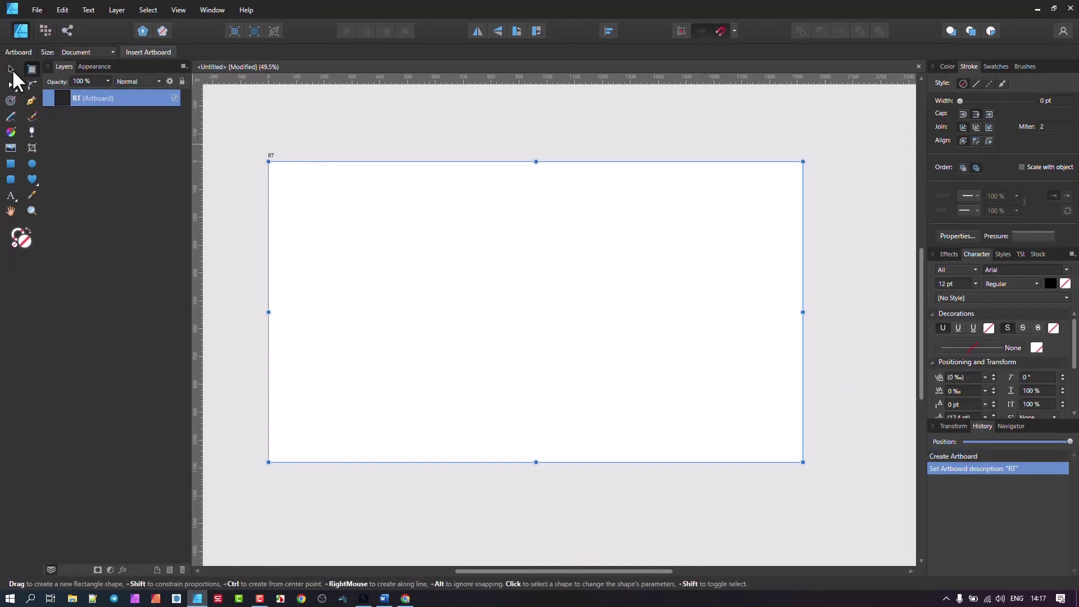
pyautogui.press('v')
pyautogui.click(290, 122)
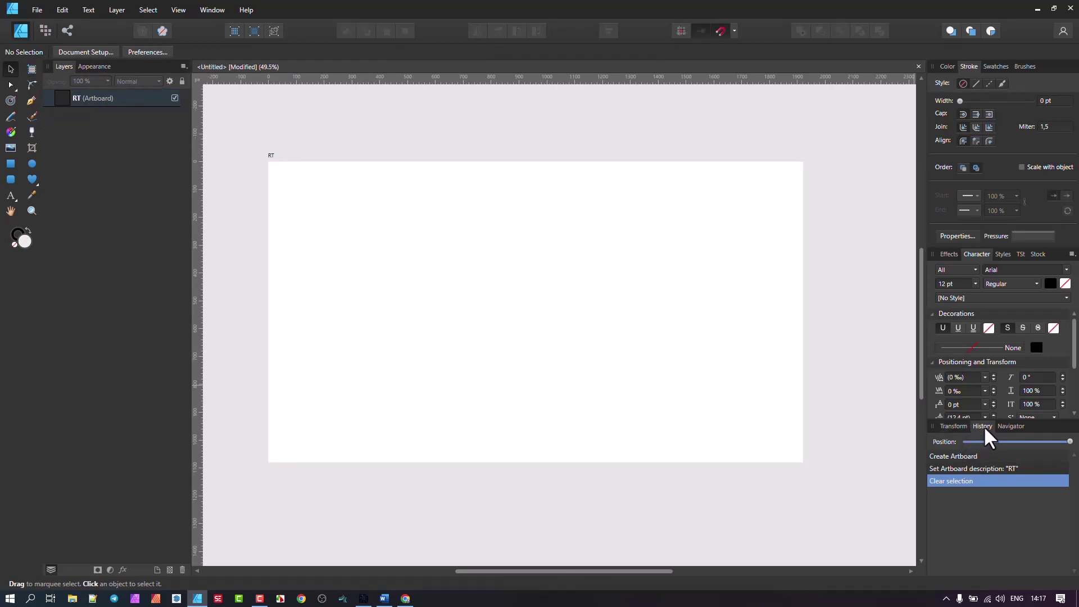
pyautogui.click(211, 9)
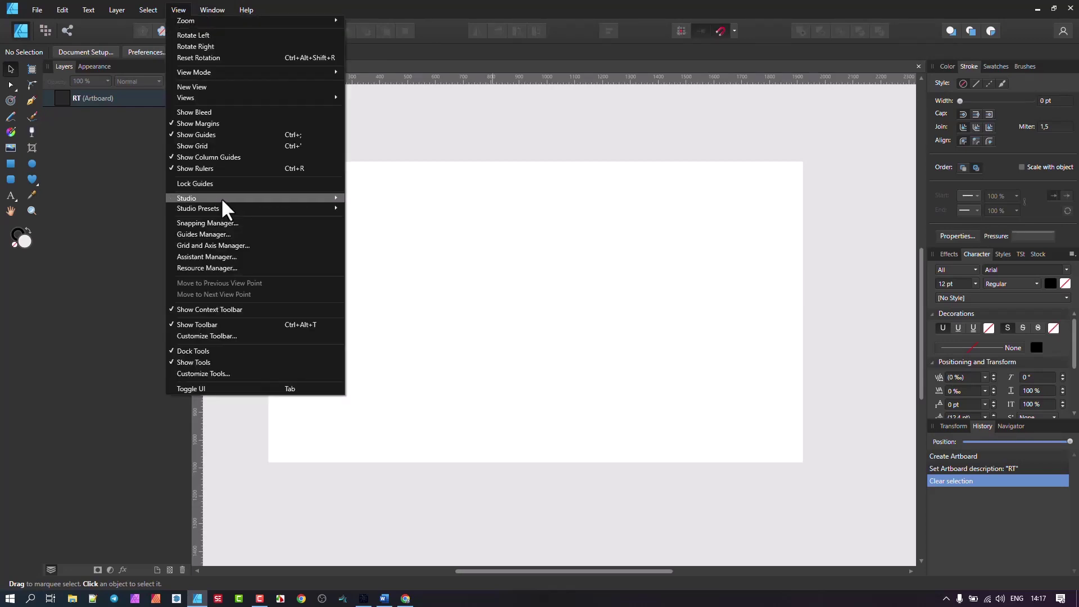
pyautogui.moveTo(234, 201)
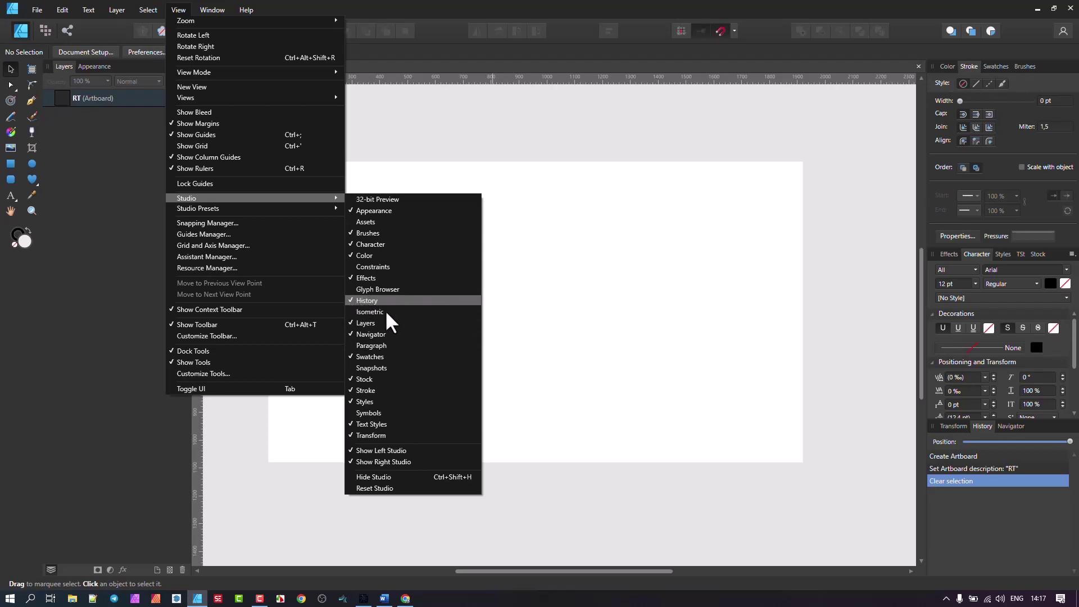
pyautogui.click(977, 425)
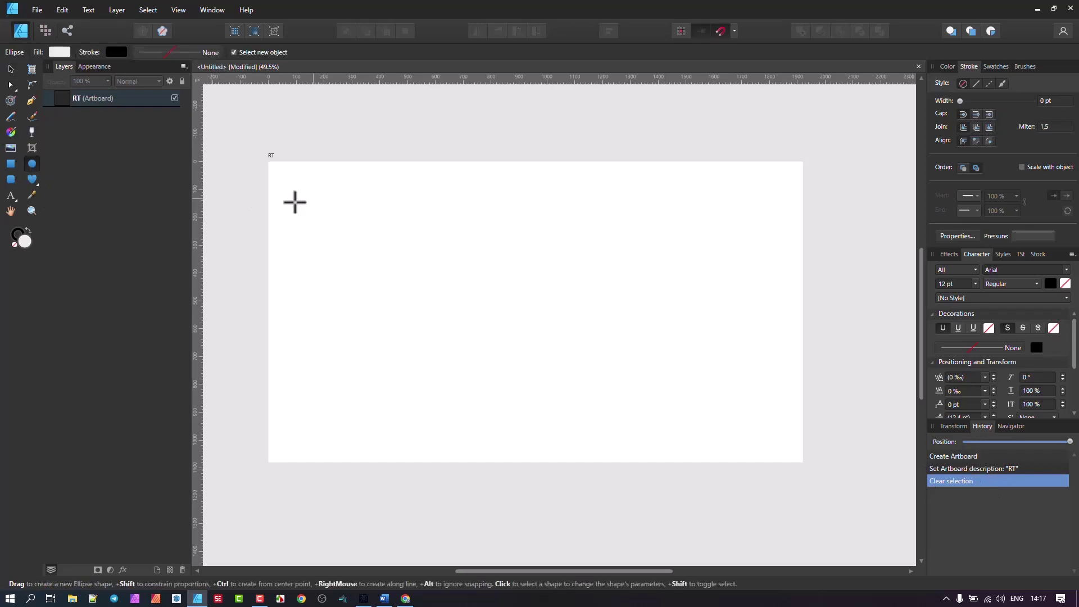
# Draw a heart near the artboard's top-left and fill it red.
pyautogui.click(32, 179)
pyautogui.moveTo(318, 199)
pyautogui.mouseDown()
pyautogui.moveTo(371, 265)
pyautogui.moveTo(408, 290)
pyautogui.mouseUp()
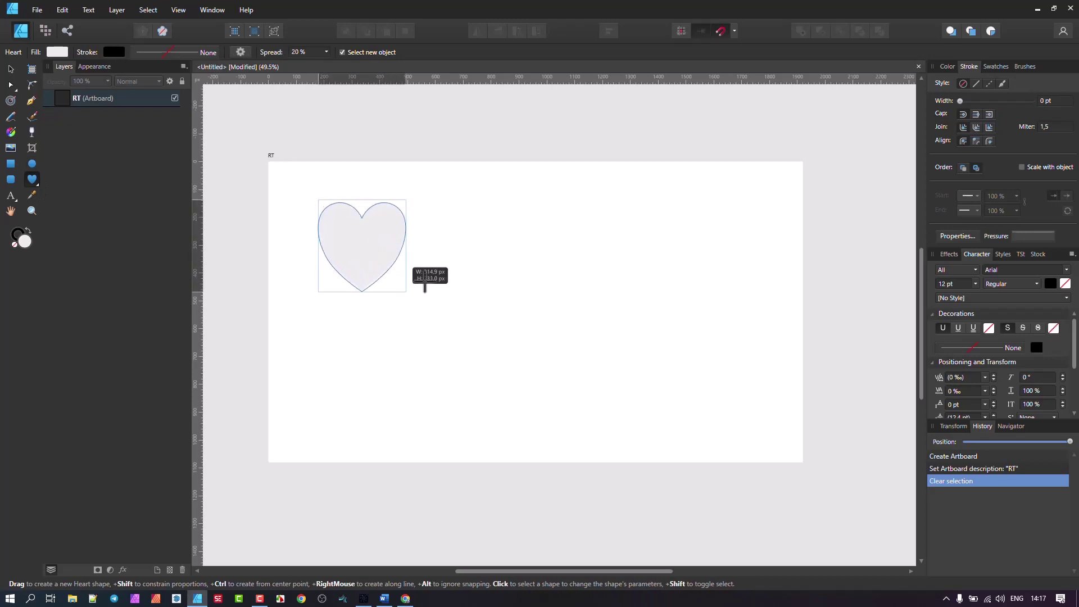
pyautogui.click(948, 66)
pyautogui.moveTo(1005, 140); pyautogui.dragTo(1077, 167)
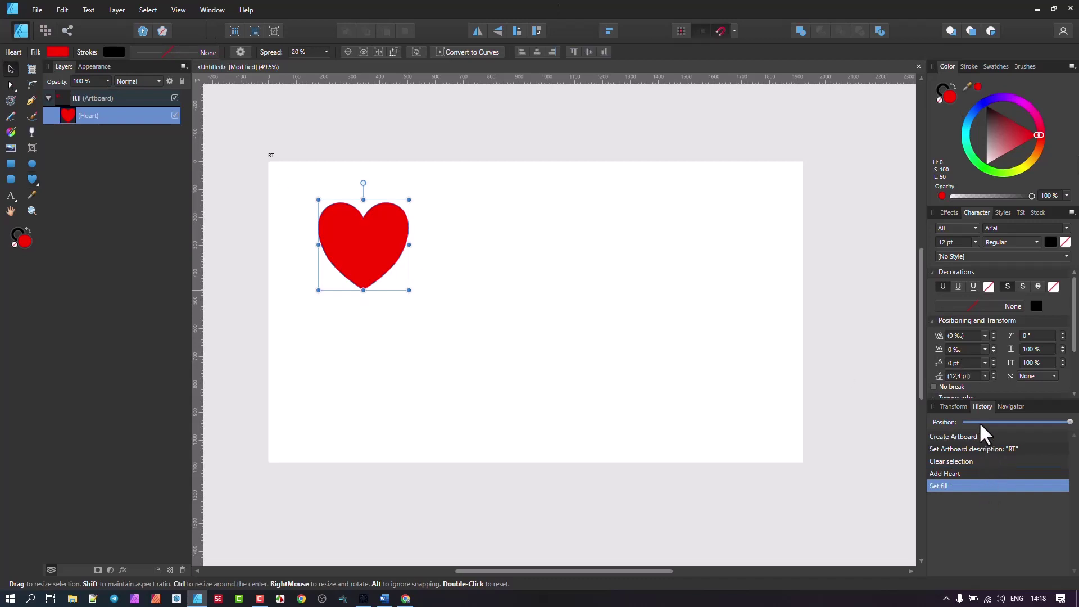
# Nudge the heart slightly down and start an artistic text object beneath it.
pyautogui.click(325, 187)
pyautogui.moveTo(354, 231)
pyautogui.mouseDown()
pyautogui.moveTo(346, 258)
pyautogui.moveTo(356, 245)
pyautogui.mouseUp()
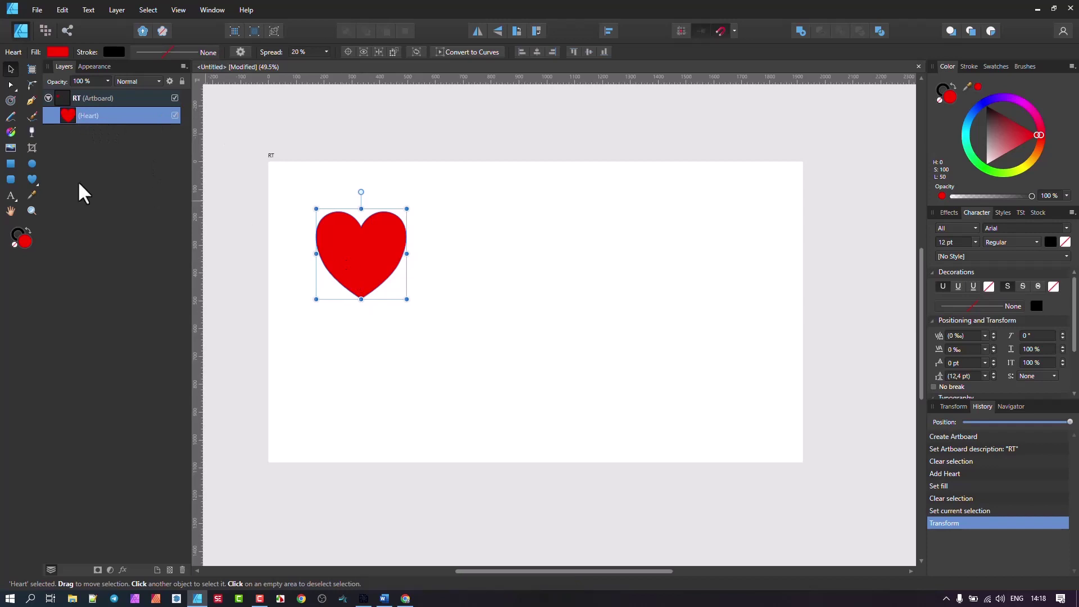
pyautogui.moveTo(9, 192); pyautogui.dragTo(51, 190)
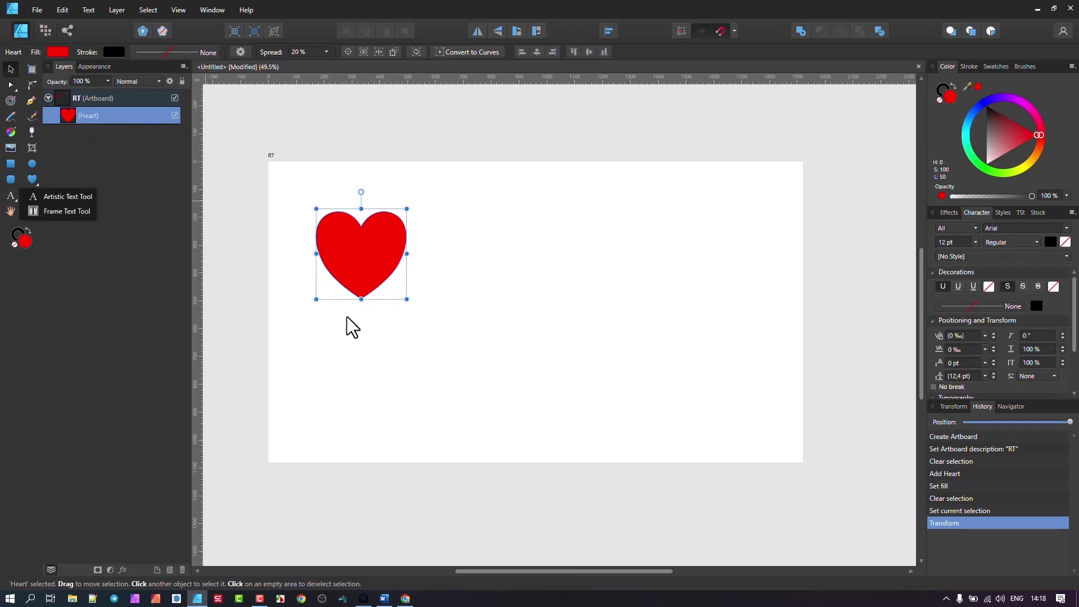
pyautogui.moveTo(304, 315); pyautogui.dragTo(316, 329)
# Type the caption 'This is a Heart' and shift it slightly left under the heart.
pyautogui.write('This i')
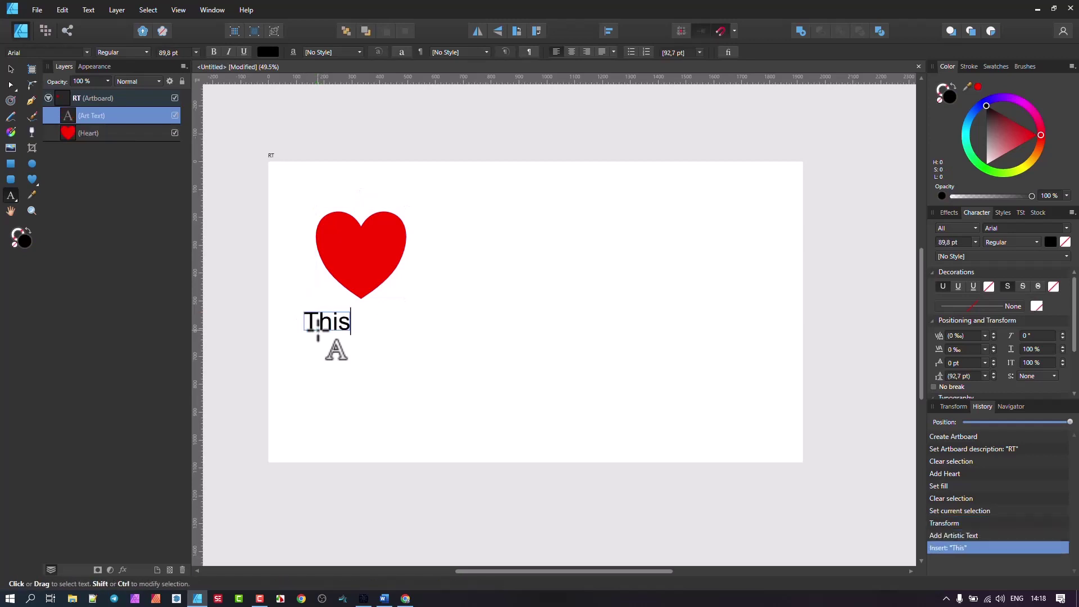
pyautogui.write('a Heart')
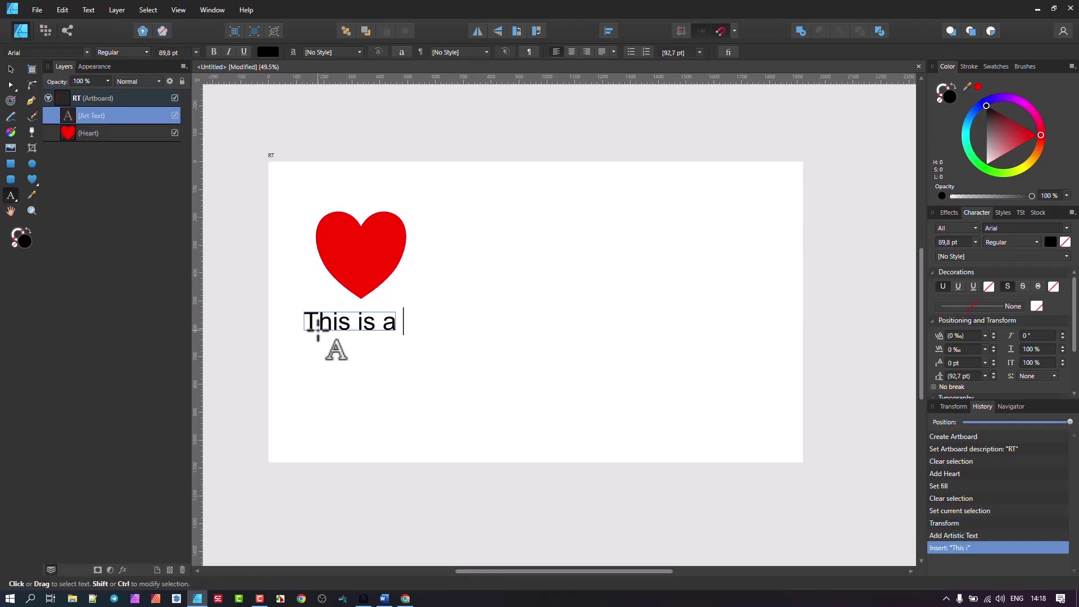
pyautogui.press('Escape')
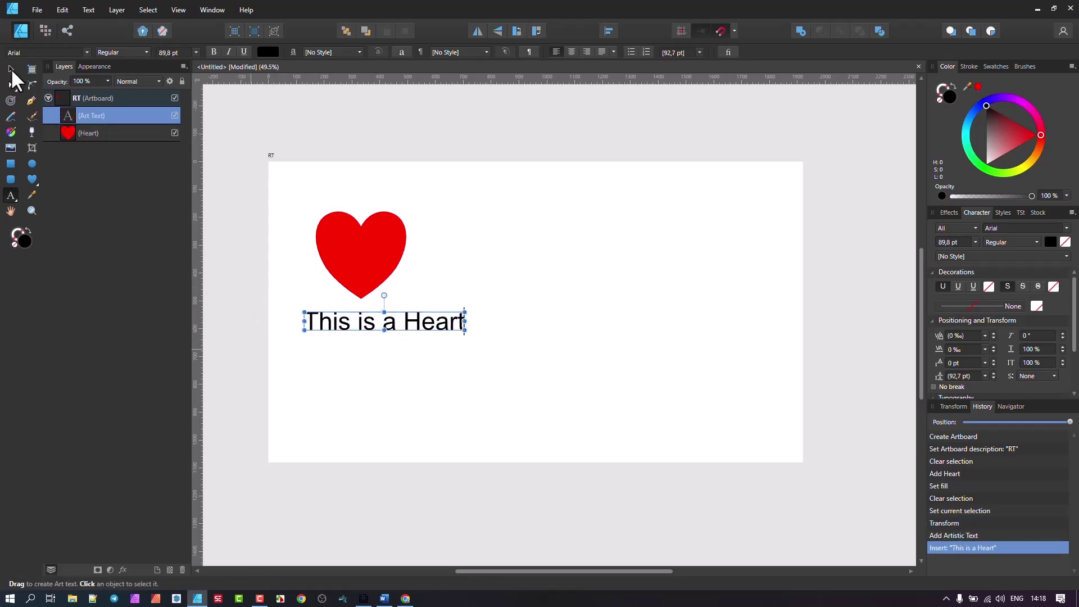
pyautogui.press('v')
pyautogui.moveTo(390, 330); pyautogui.dragTo(377, 333)
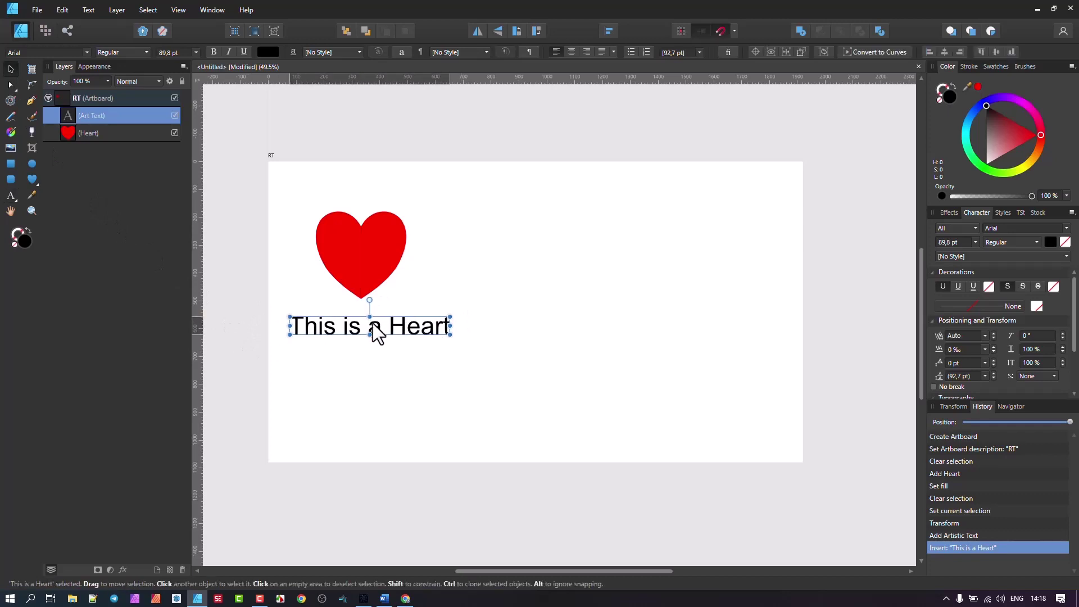
pyautogui.click(424, 252)
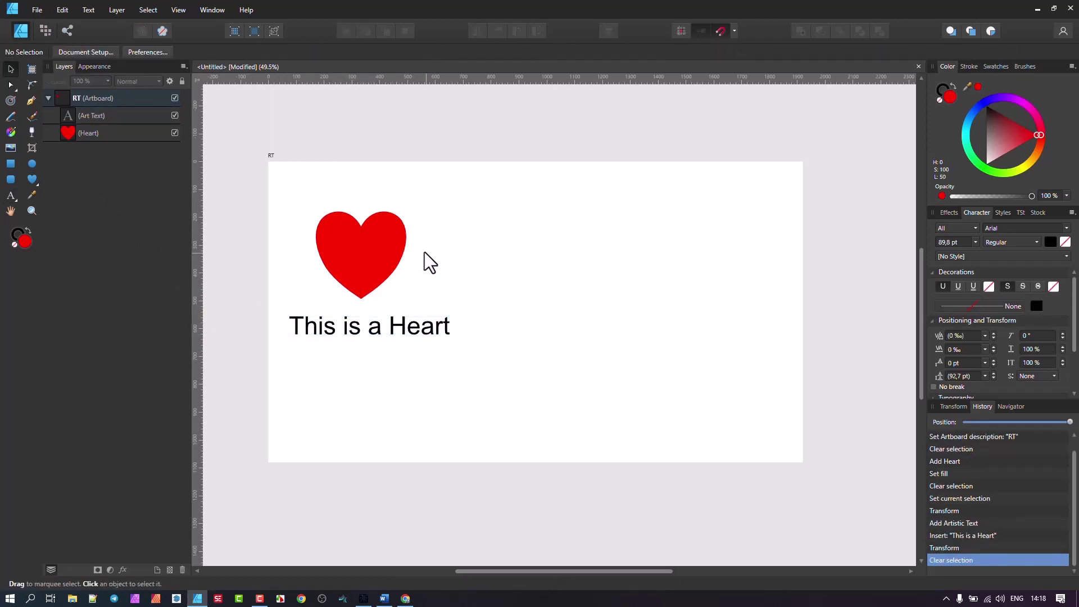
pyautogui.click(37, 8)
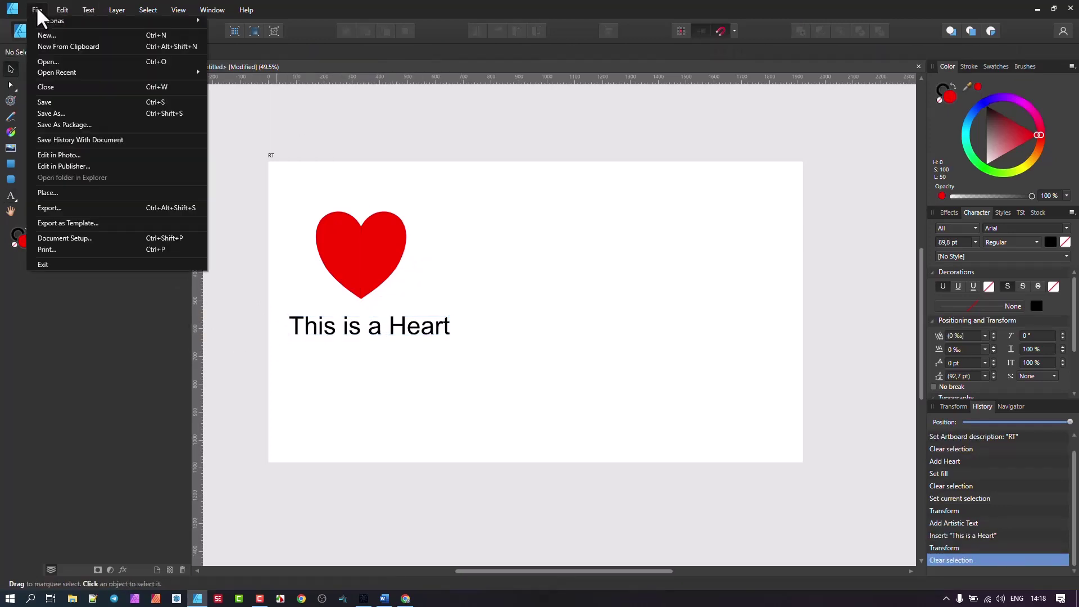
# Place DSC00125.JPG from Pictures > Sony to the right of the heart and caption.
pyautogui.click(79, 193)
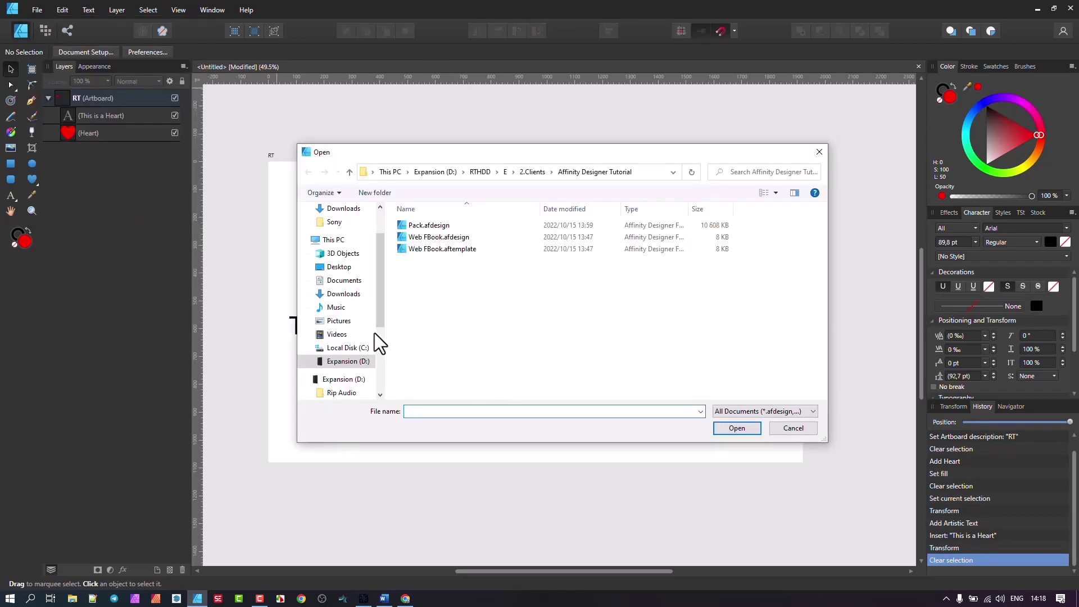
pyautogui.click(337, 321)
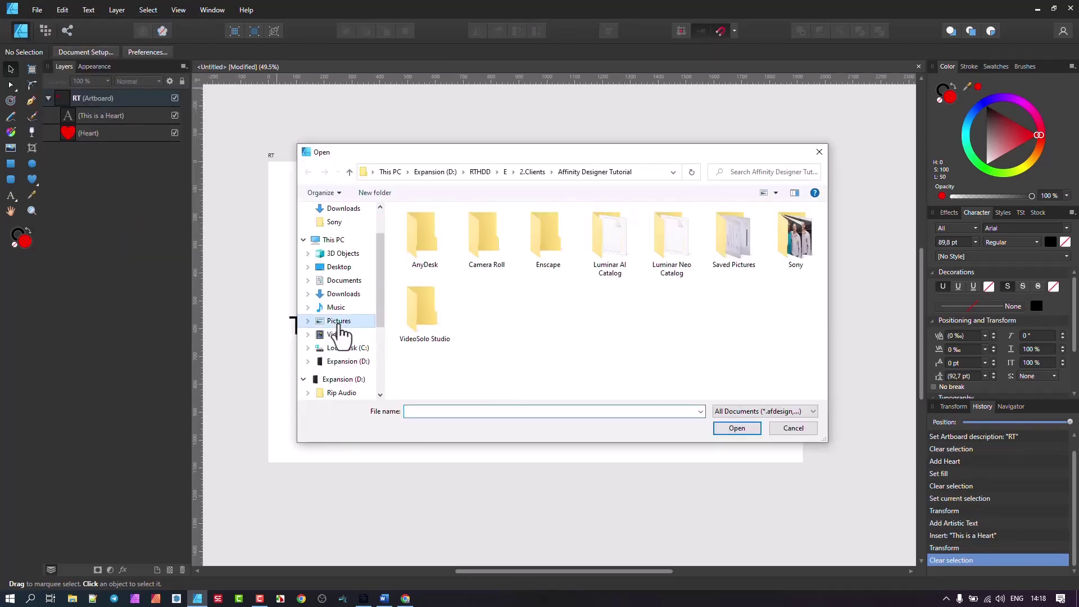
pyautogui.doubleClick(790, 237)
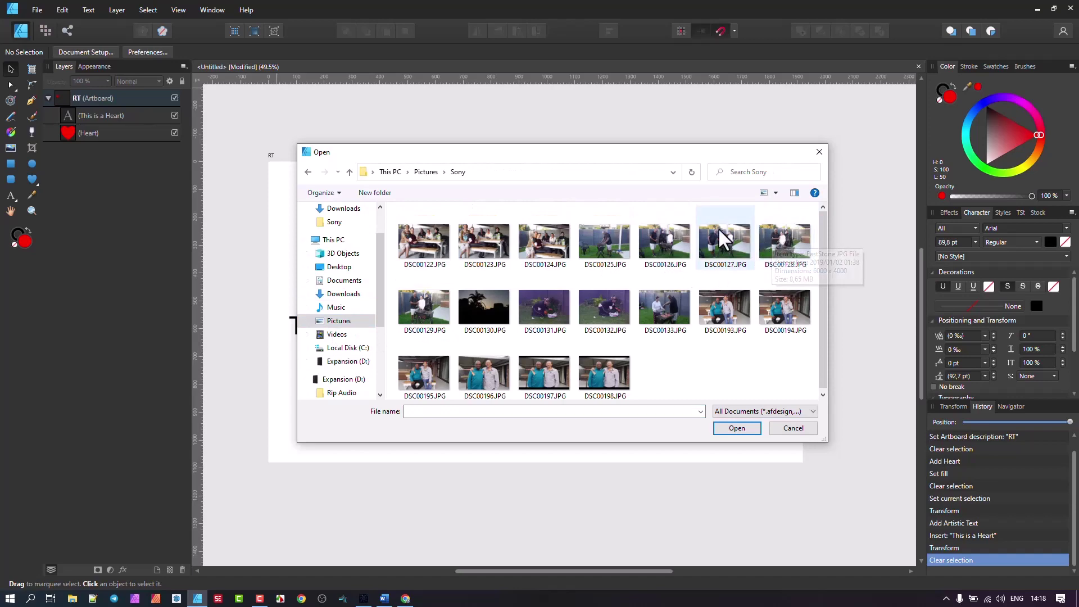
pyautogui.click(605, 236)
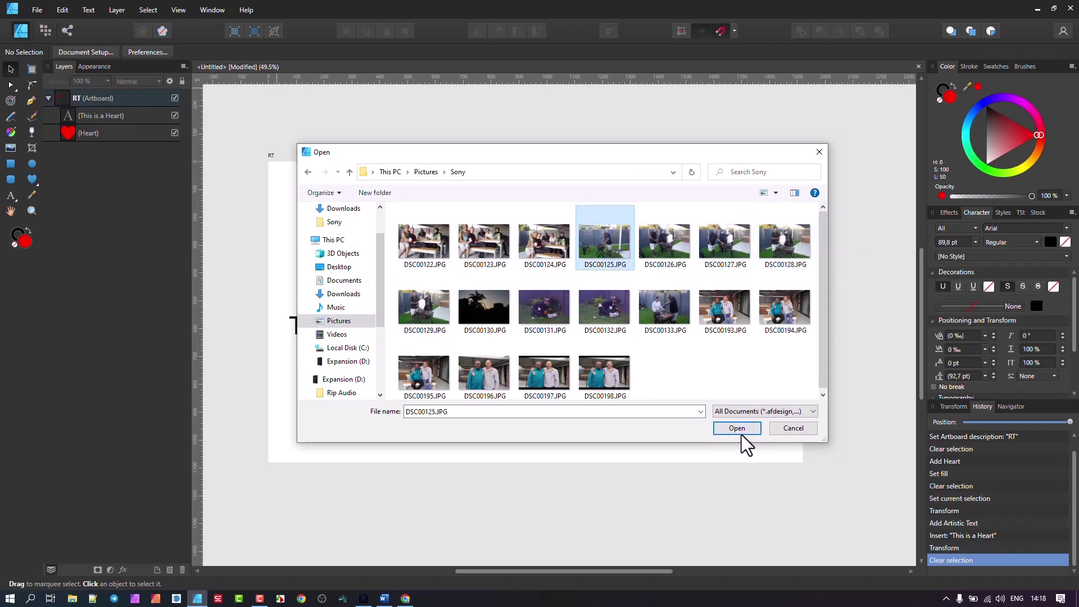
pyautogui.click(736, 428)
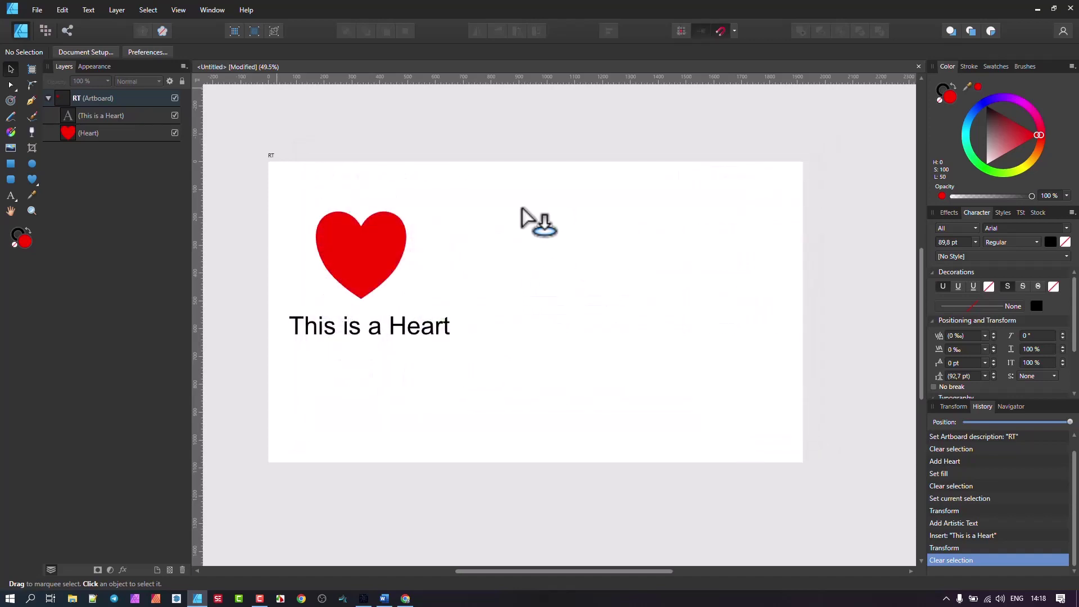
pyautogui.moveTo(523, 211); pyautogui.dragTo(705, 379)
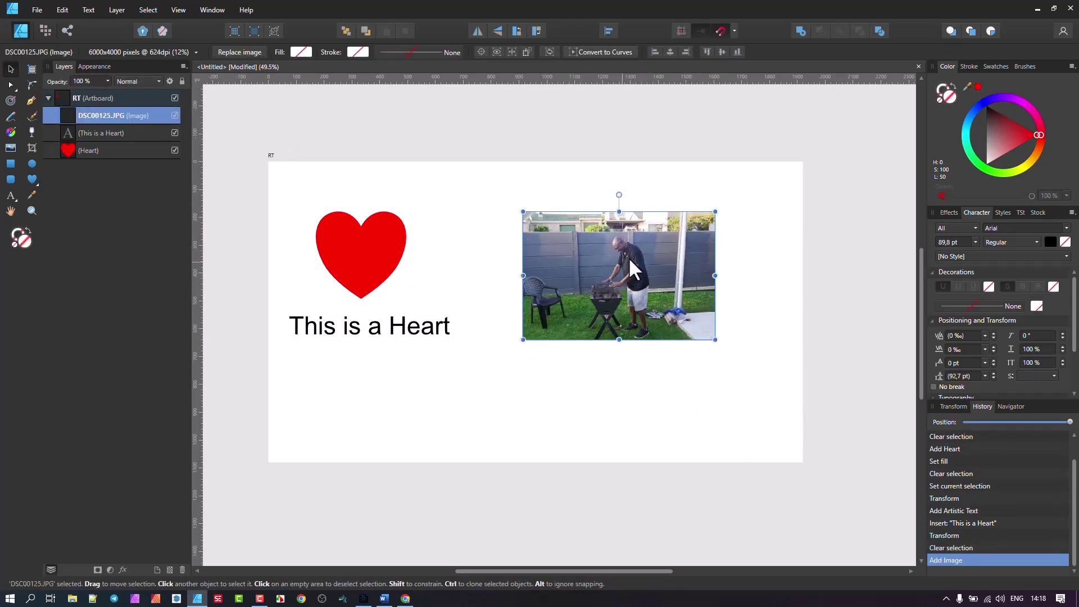
pyautogui.click(374, 243)
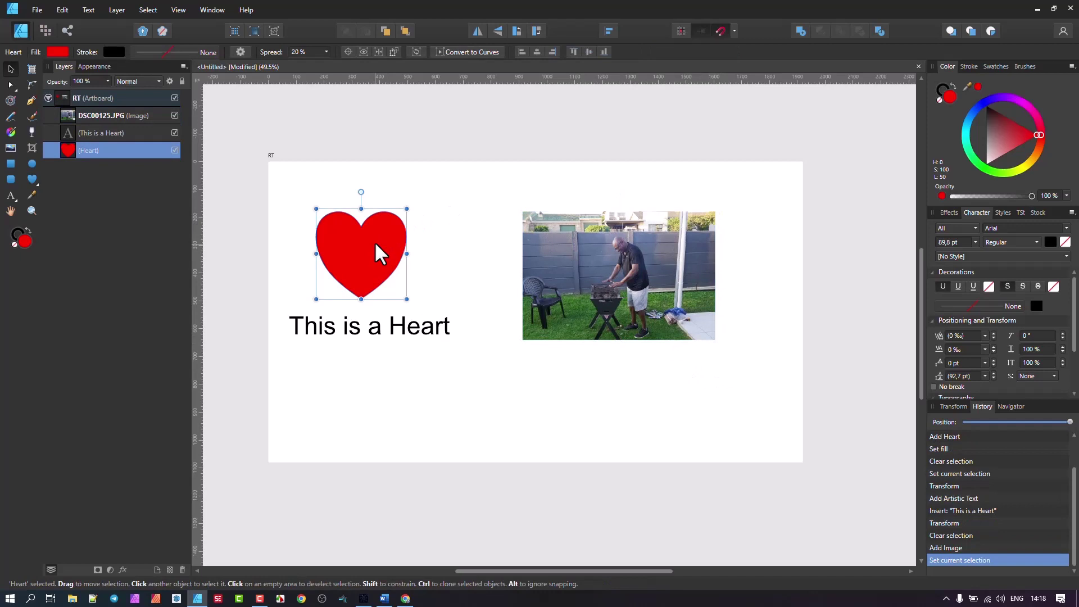
pyautogui.click(388, 328)
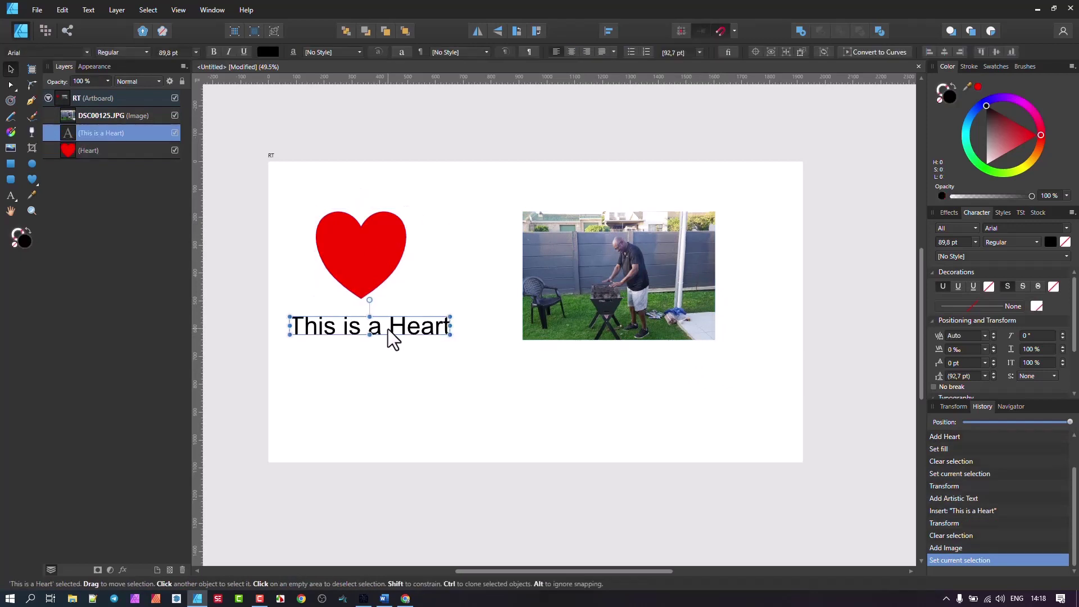
pyautogui.click(490, 166)
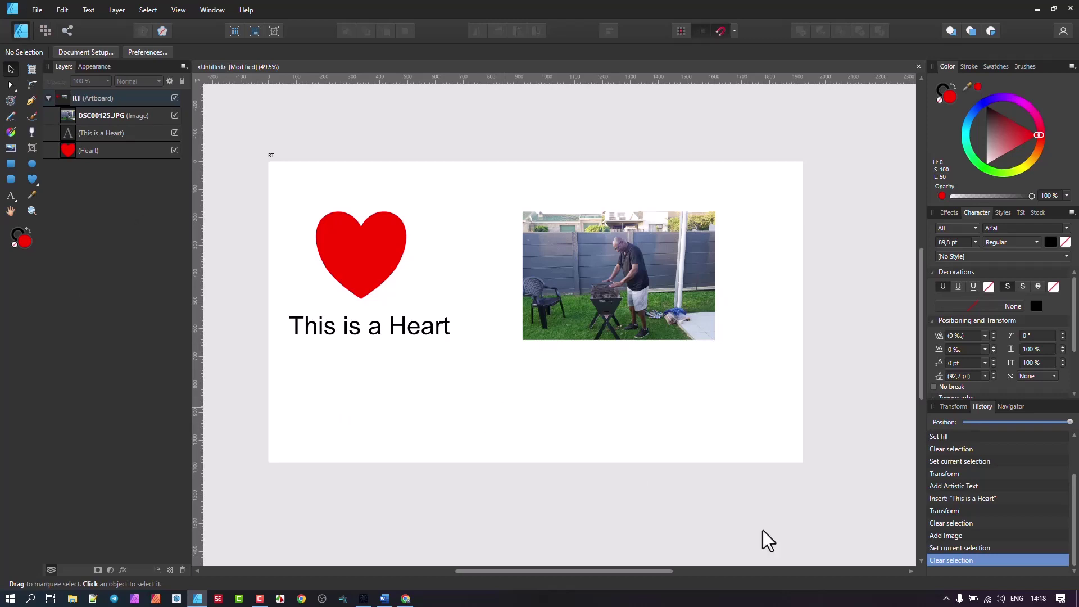
pyautogui.click(990, 546)
pyautogui.click(985, 535)
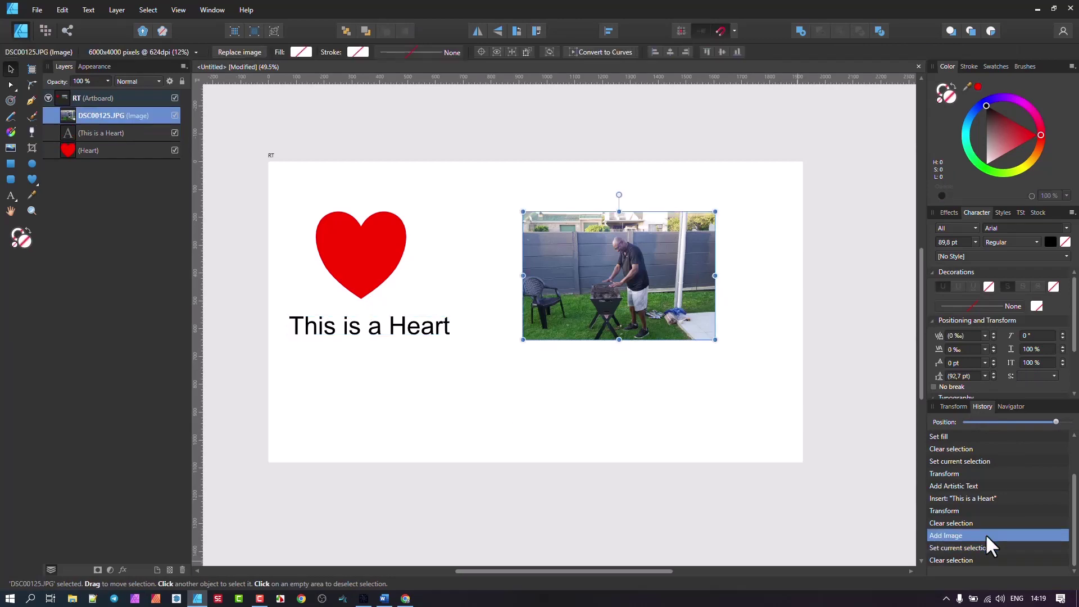
pyautogui.click(985, 522)
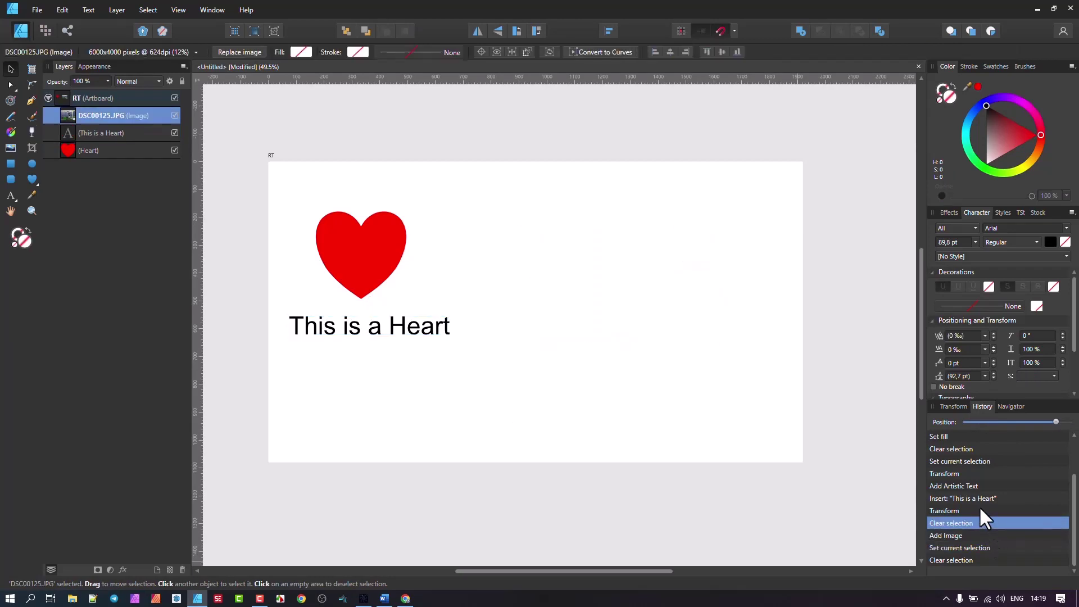
pyautogui.click(981, 509)
pyautogui.click(981, 560)
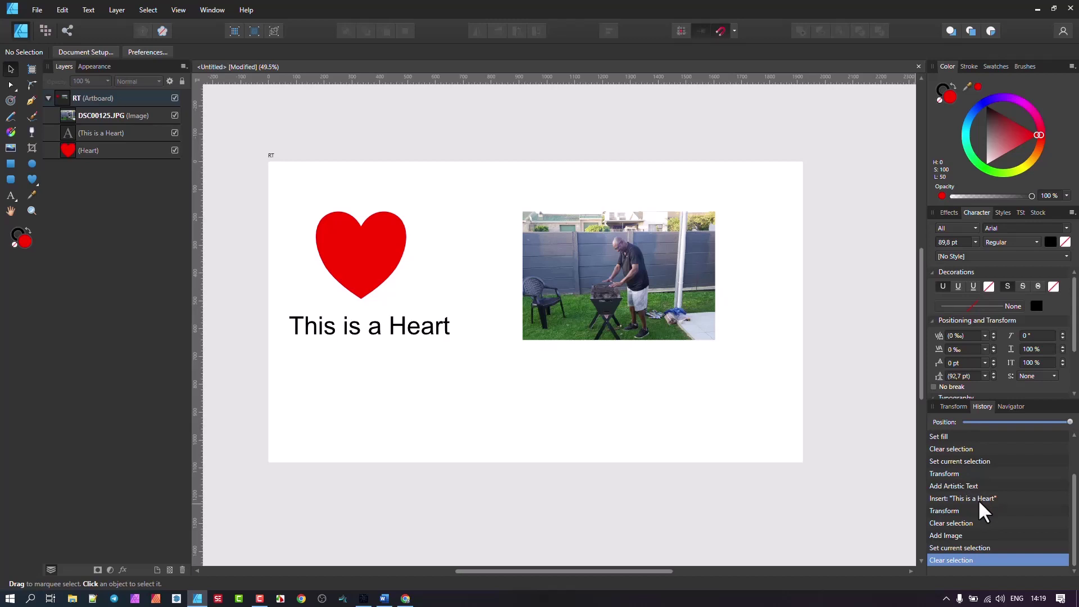
# Marquee-select the heart, caption and photo and move them down-right together.
pyautogui.moveTo(227, 180); pyautogui.dragTo(827, 431)
pyautogui.moveTo(625, 309); pyautogui.dragTo(628, 308)
pyautogui.click(467, 122)
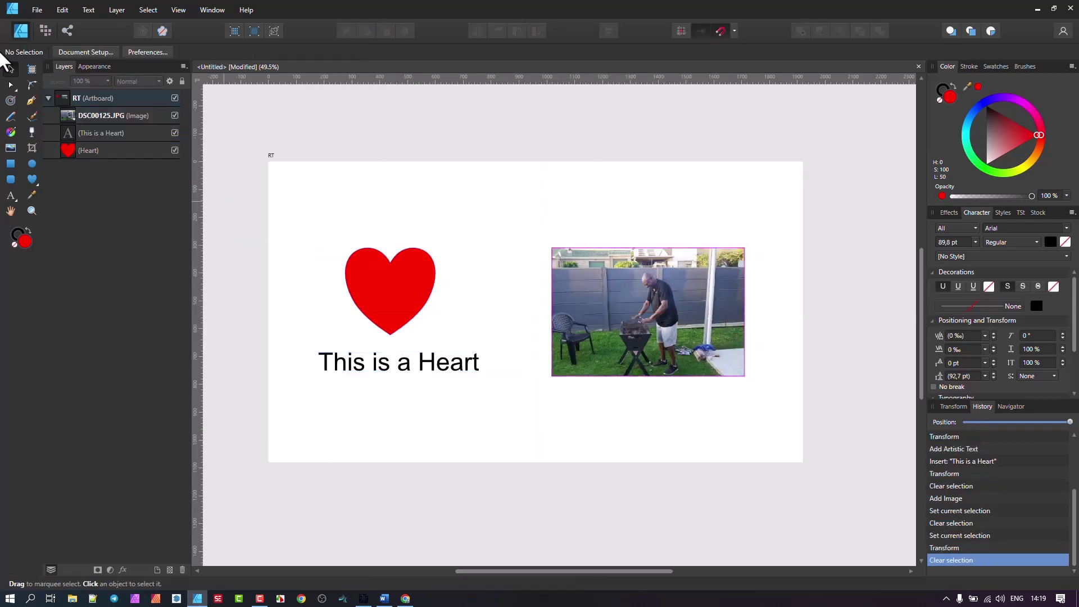
pyautogui.click(37, 10)
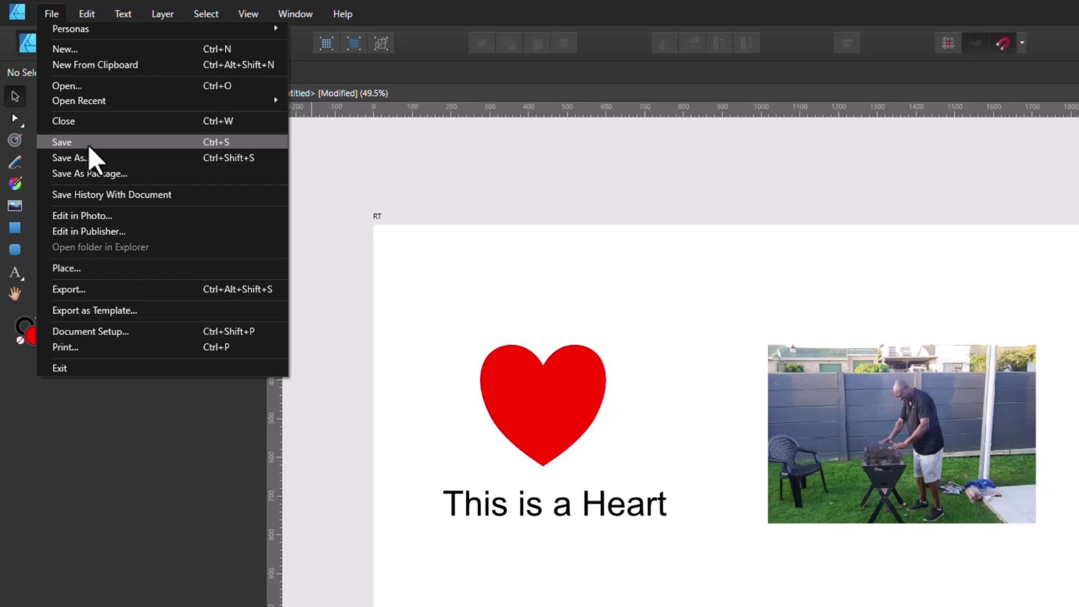
# Save the document with the file name 'RT'.
pyautogui.click(89, 145)
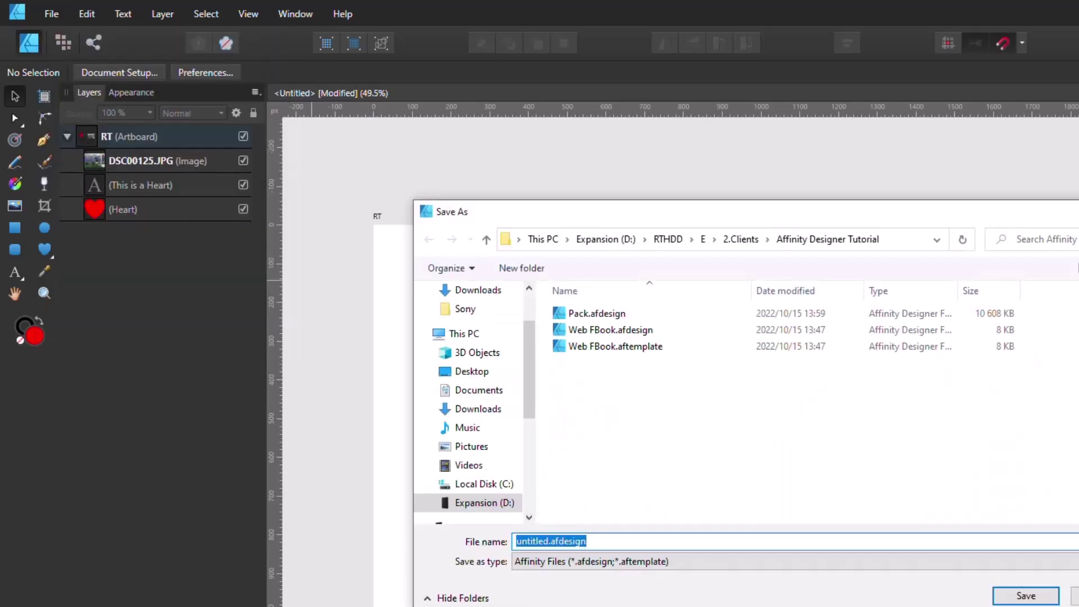
pyautogui.write('RT')
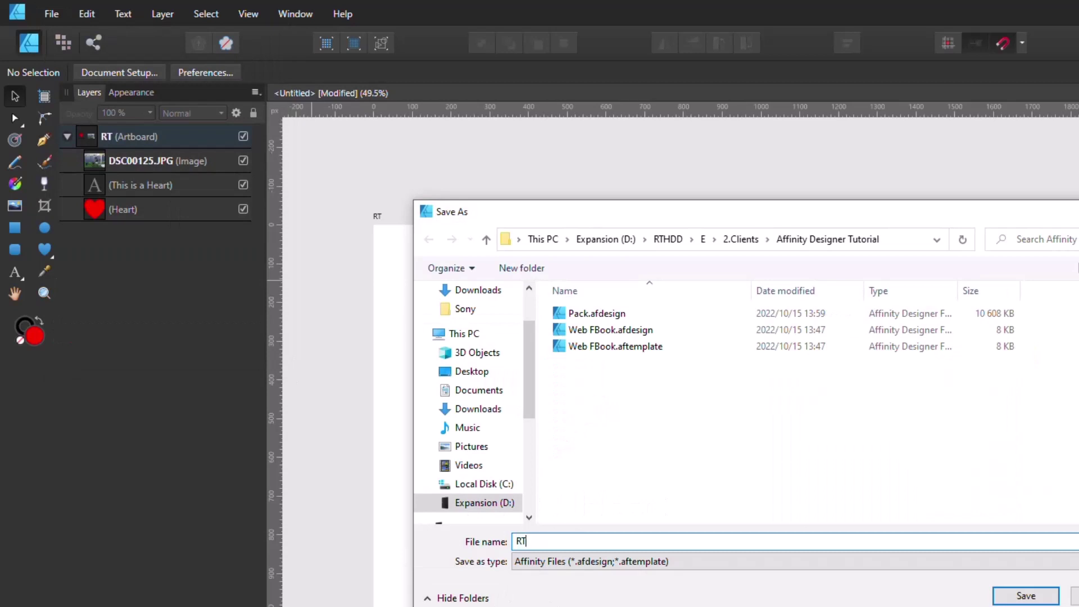
pyautogui.click(1023, 596)
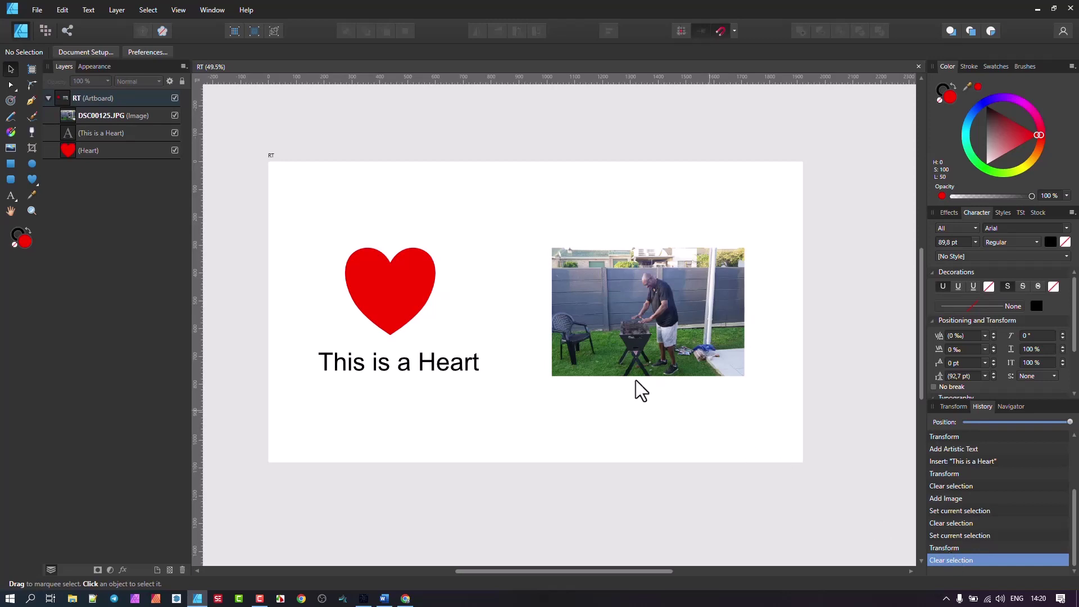
# Save a copy of the document as 'RT Hist' with Save As.
pyautogui.click(35, 5)
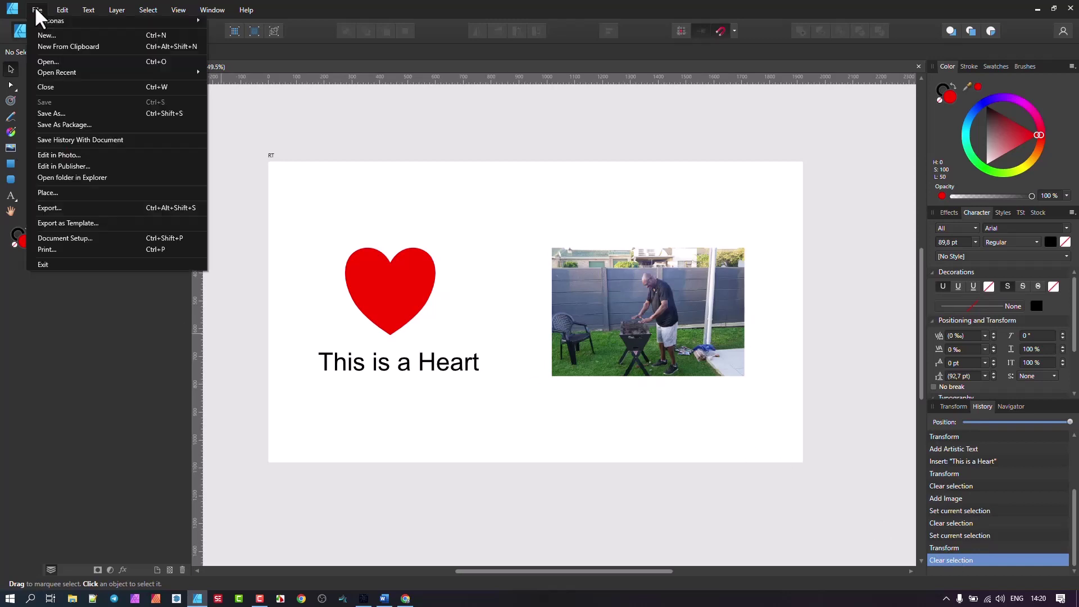
pyautogui.click(66, 113)
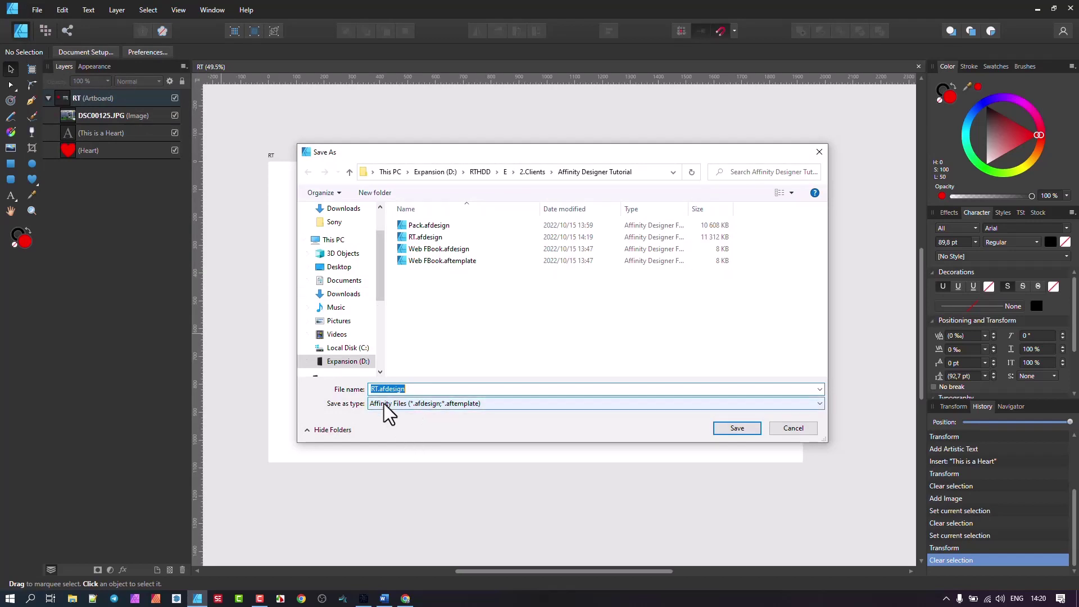
pyautogui.click(377, 389)
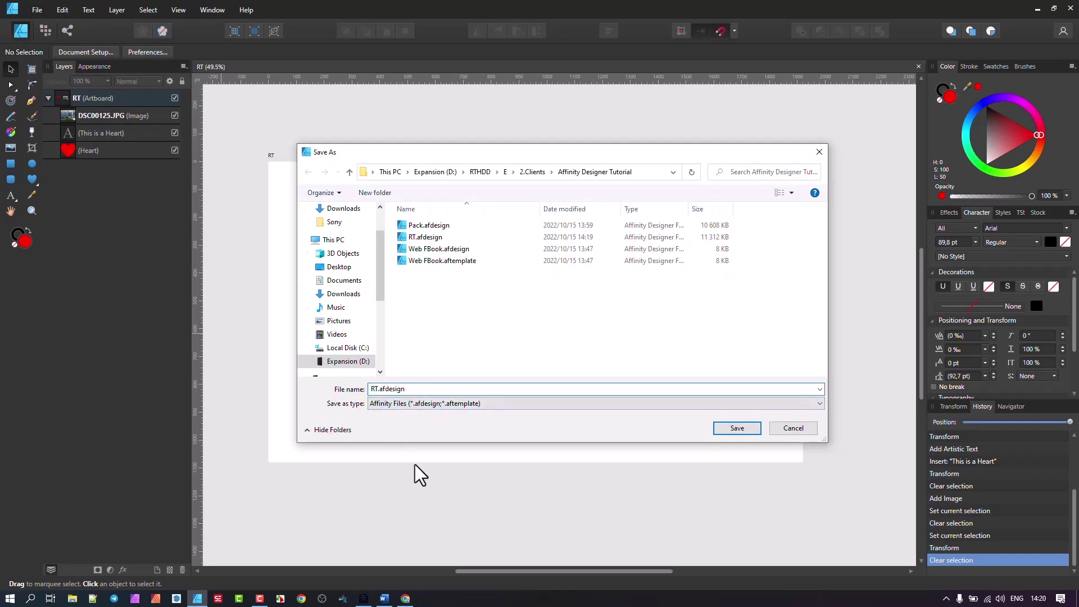
pyautogui.write('Hist')
pyautogui.press('Return')
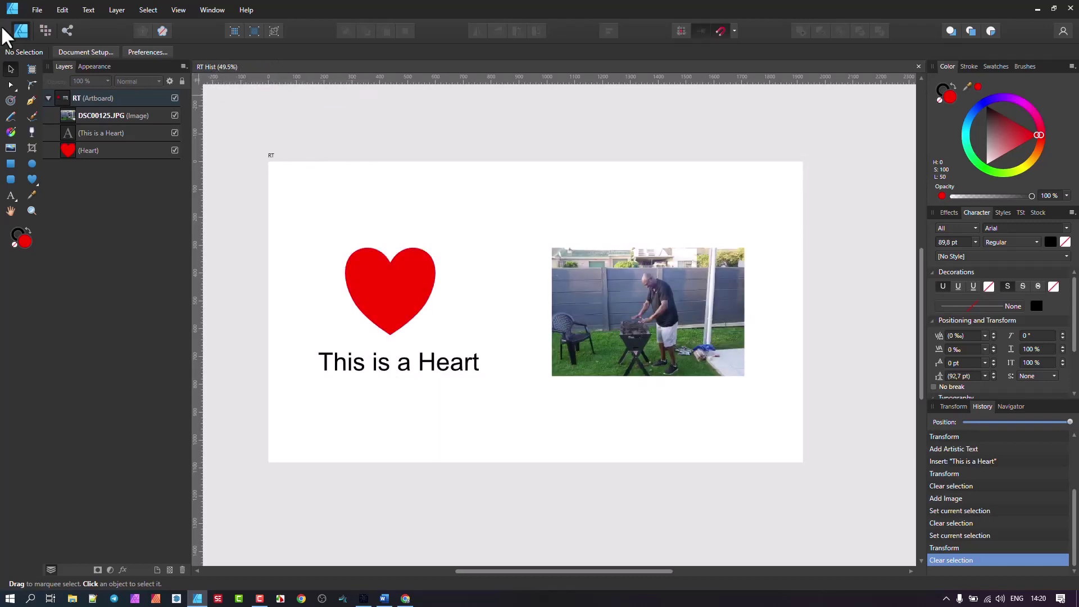
# Enable Save History With Document, confirm Yes, save RT Hist, and verify the setting is ticked.
pyautogui.click(36, 11)
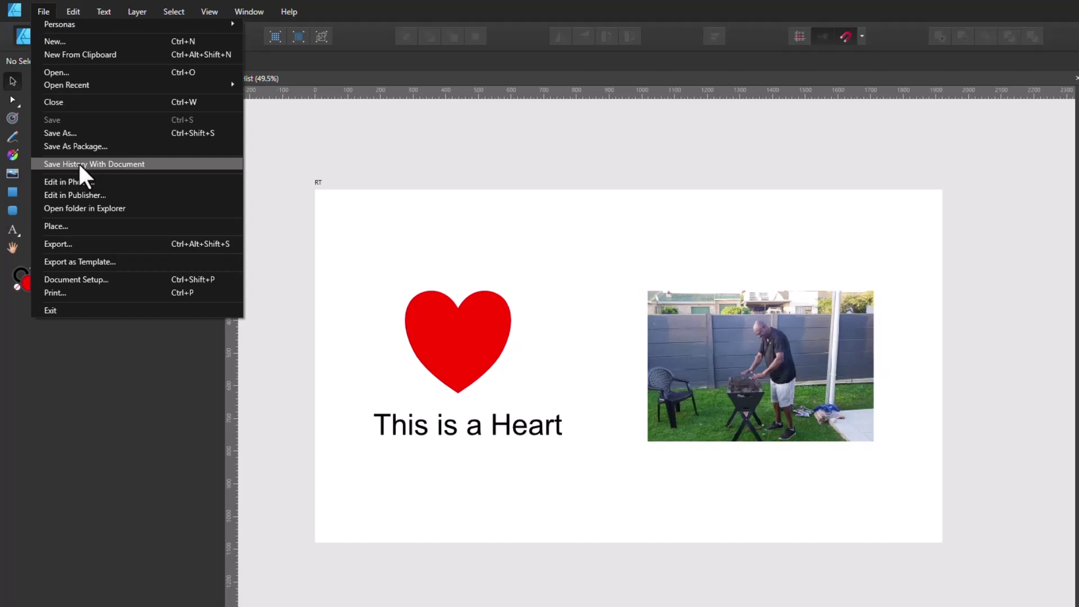
pyautogui.click(79, 163)
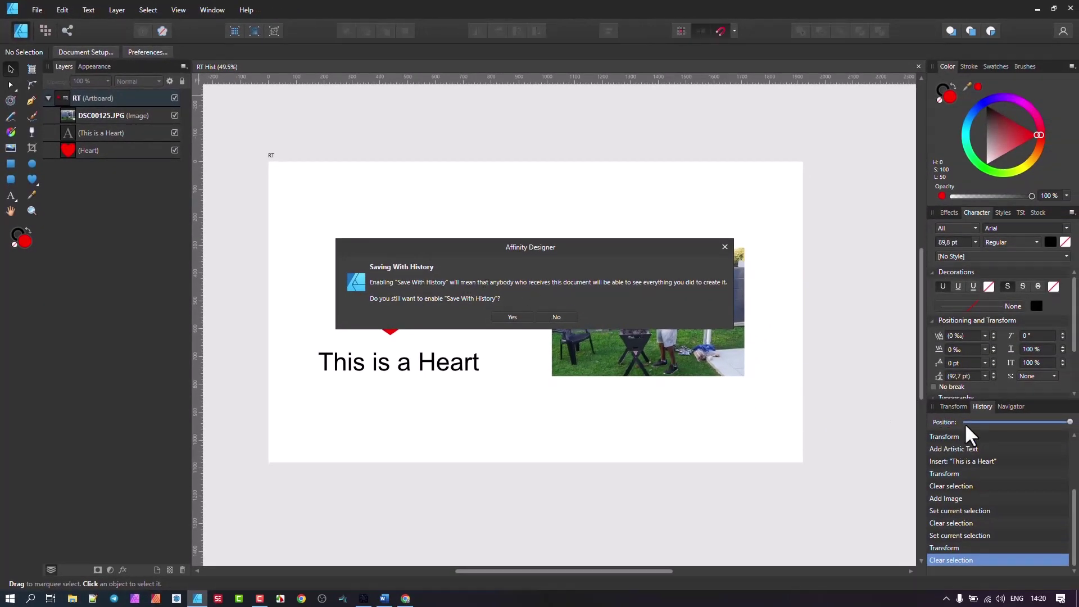
pyautogui.click(512, 317)
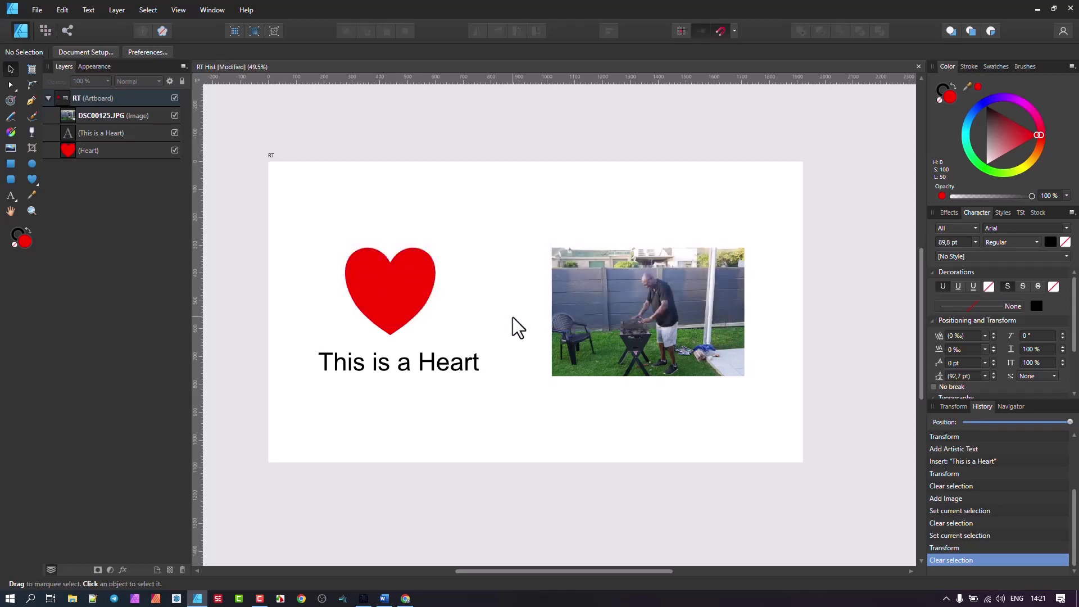
pyautogui.click(35, 9)
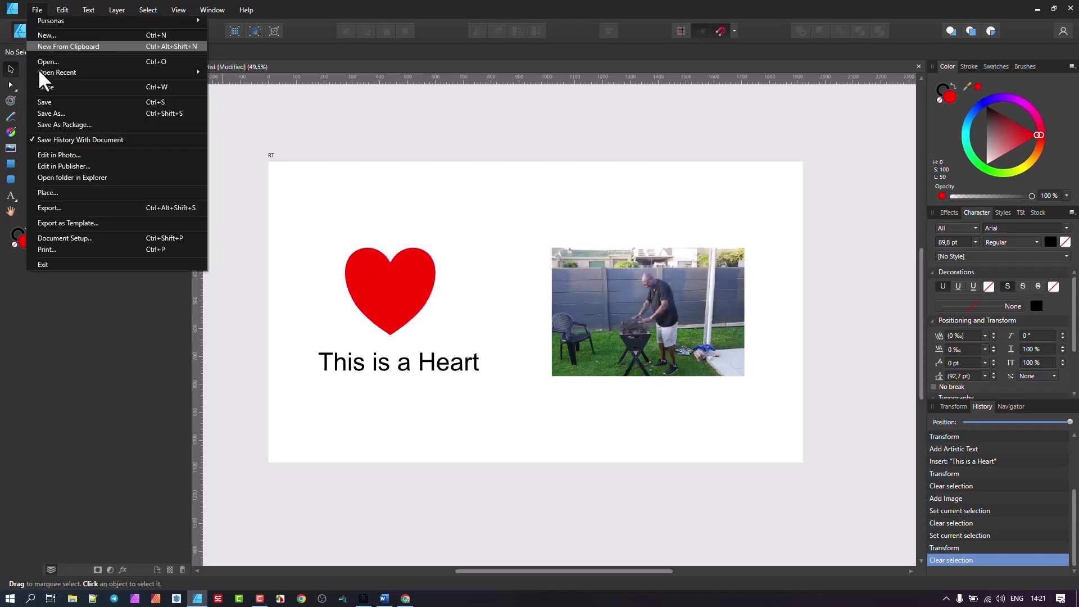
pyautogui.click(49, 99)
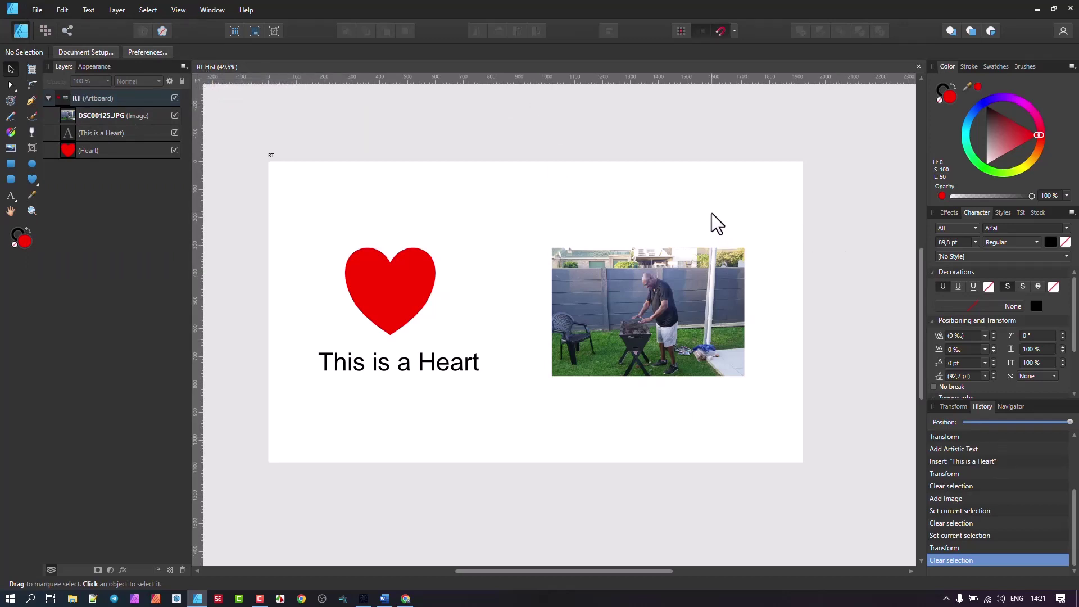
pyautogui.click(35, 7)
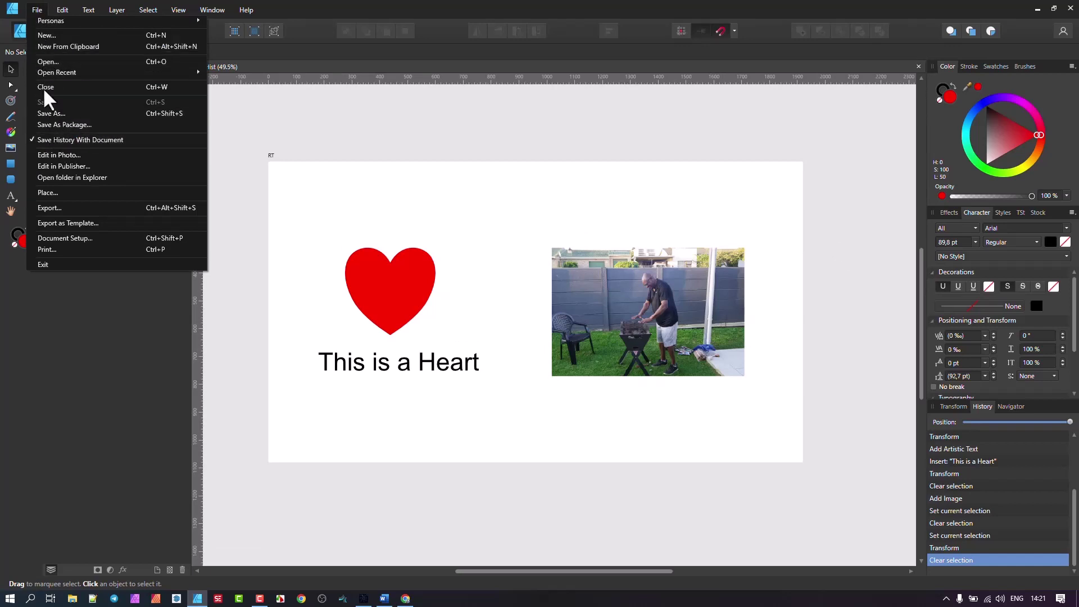
pyautogui.click(37, 8)
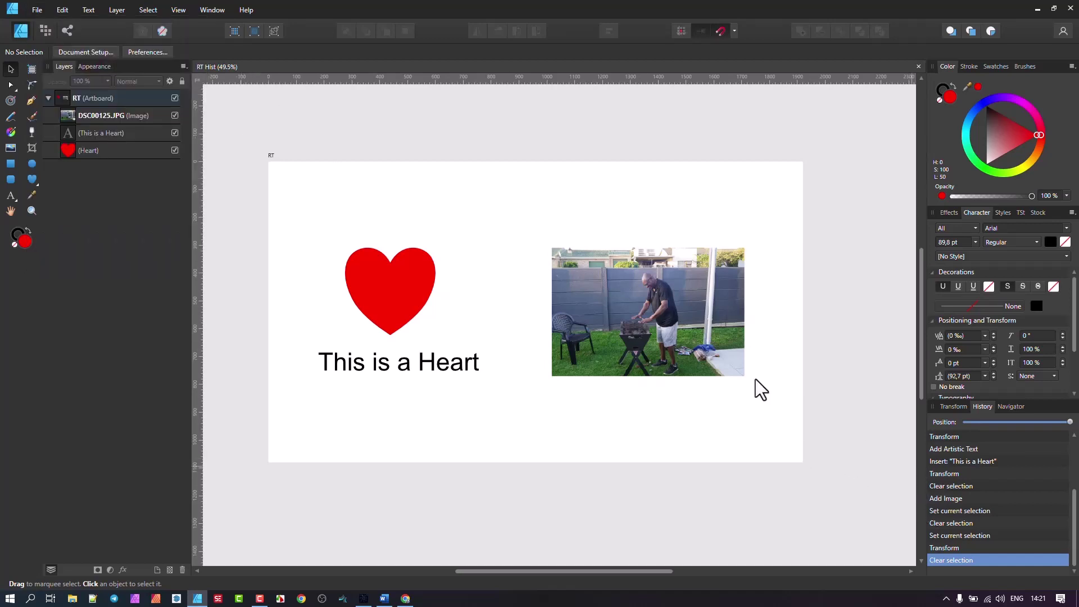
# Close RT Hist and reopen RT.afdesign from Open Recent.
pyautogui.click(917, 66)
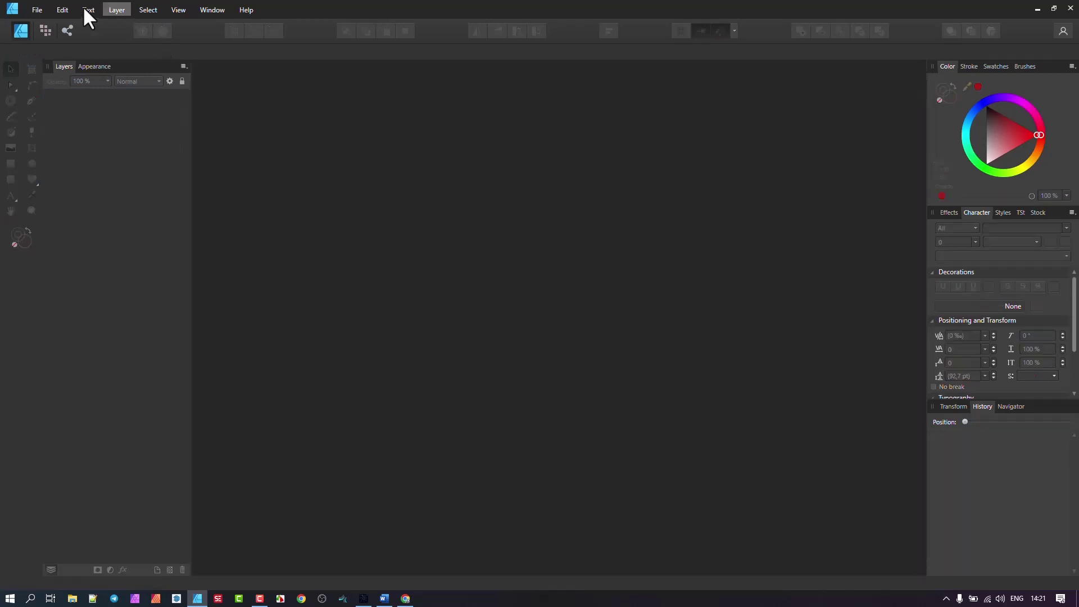
pyautogui.click(37, 10)
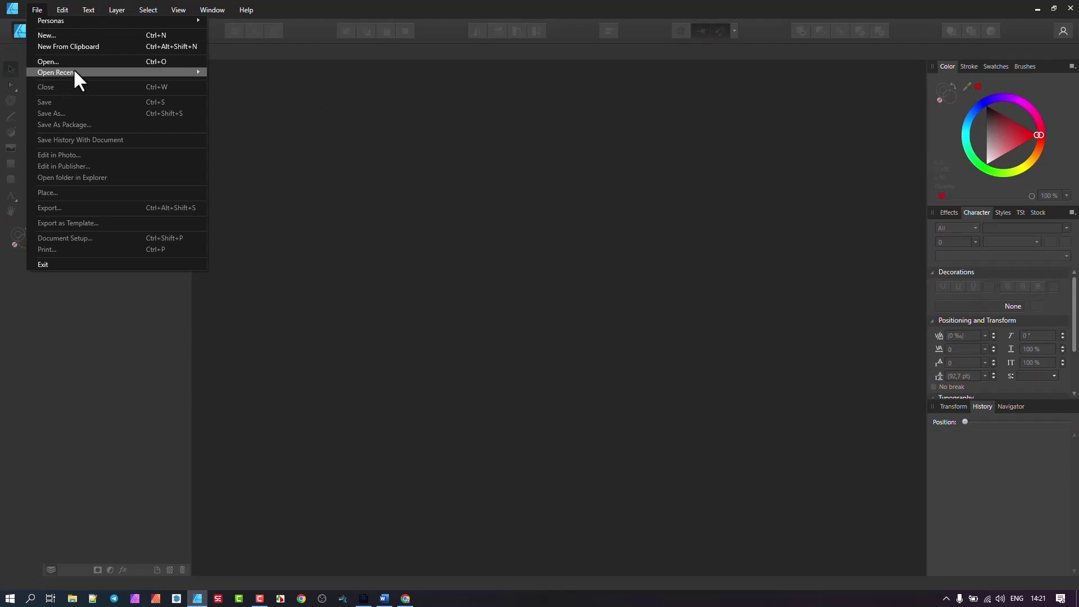
pyautogui.moveTo(73, 71)
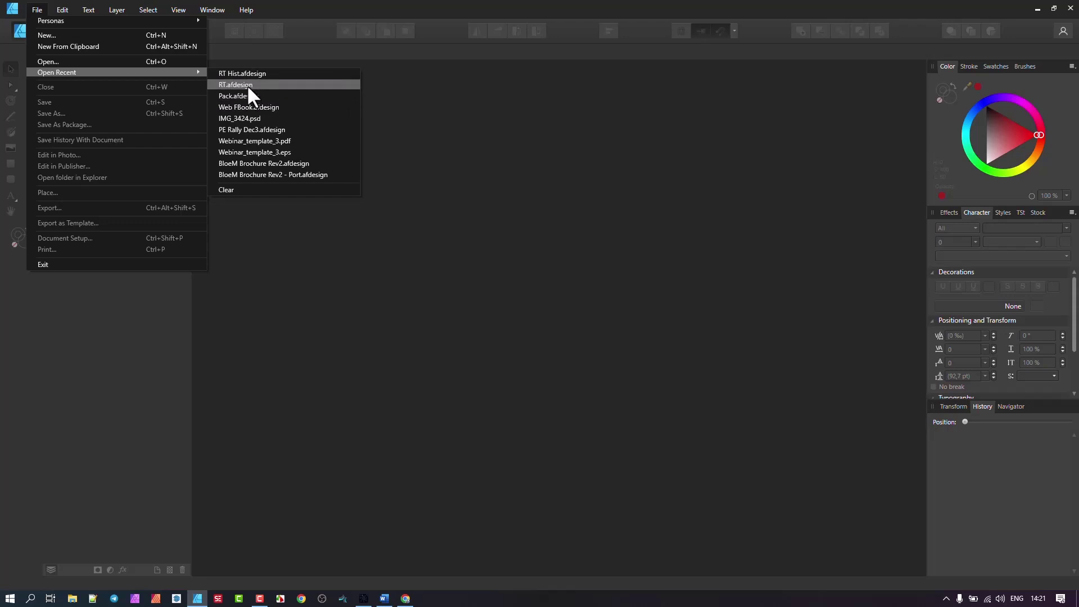
pyautogui.click(247, 84)
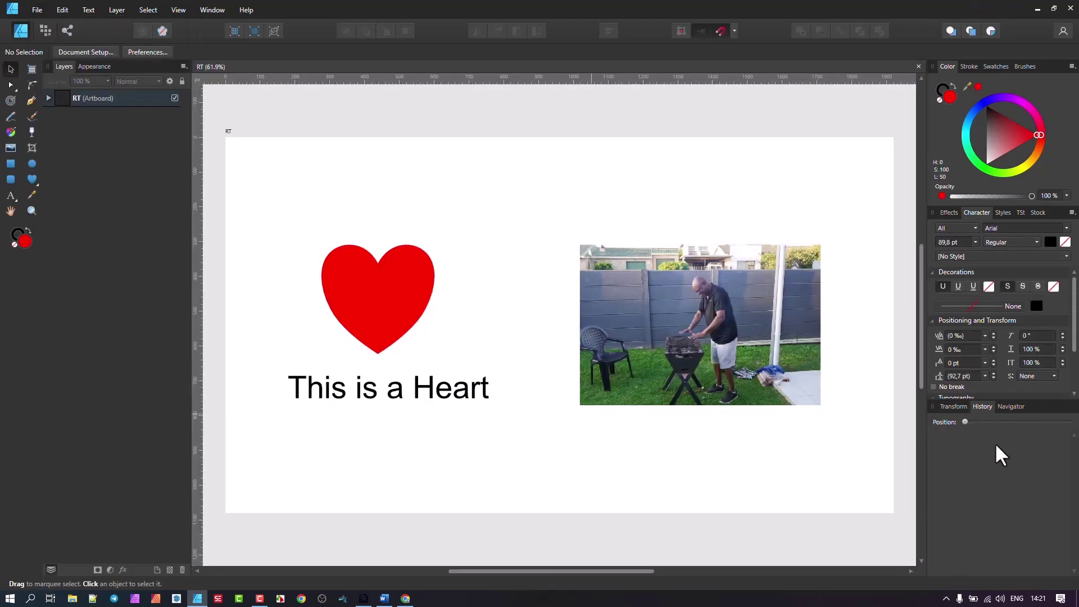
# Select the photo, heart and caption in RT, then close the document.
pyautogui.click(643, 271)
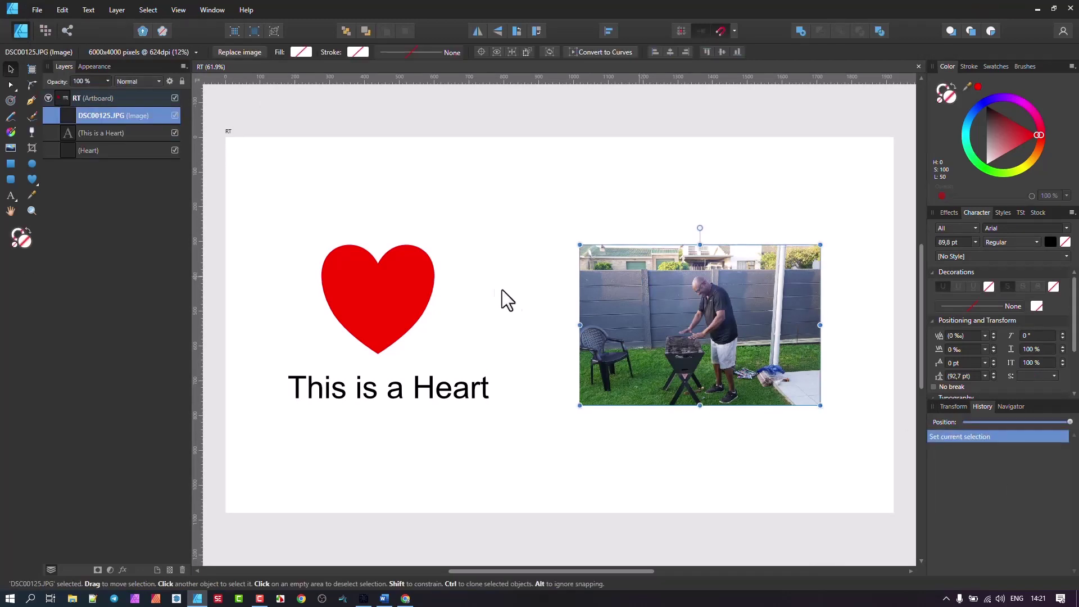
pyautogui.click(380, 285)
pyautogui.click(406, 396)
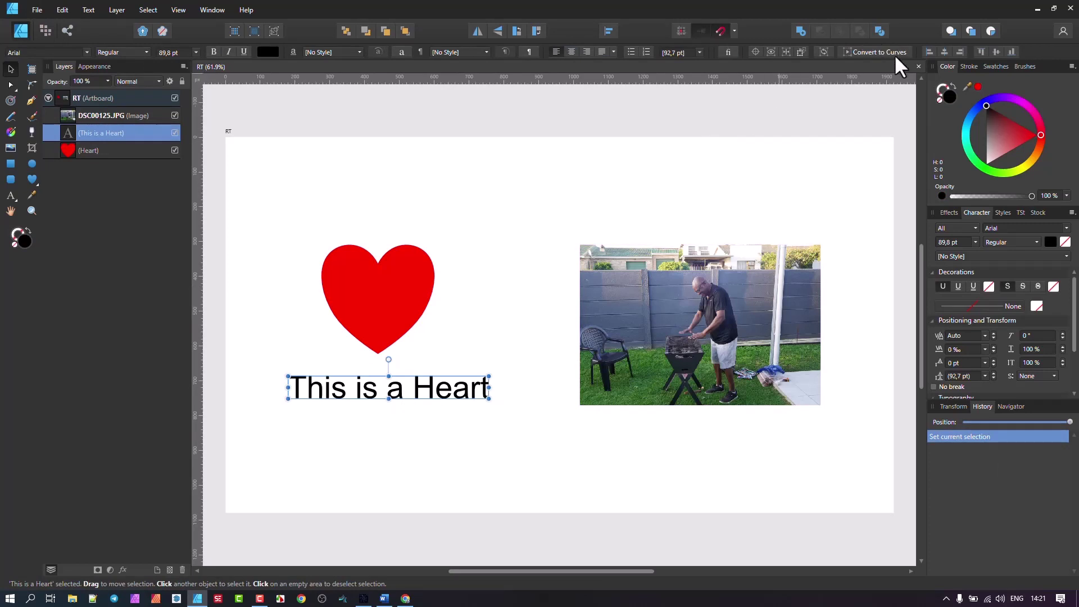
pyautogui.click(919, 65)
# Reopen RT Hist.afdesign from the recent files list, with its earlier editing history intact.
pyautogui.click(32, 8)
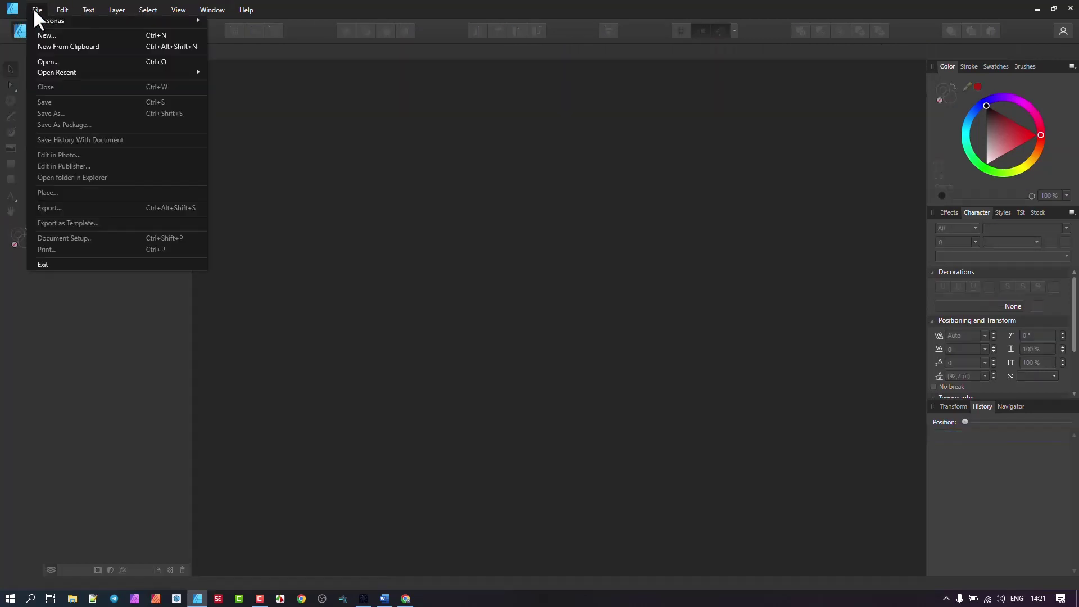
pyautogui.moveTo(66, 71)
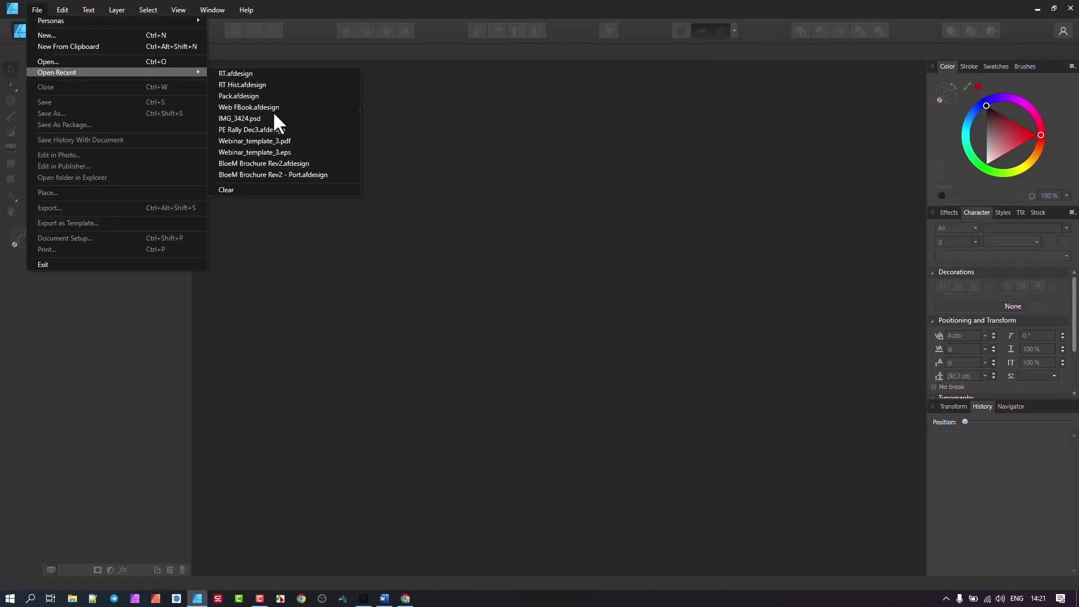
pyautogui.click(237, 84)
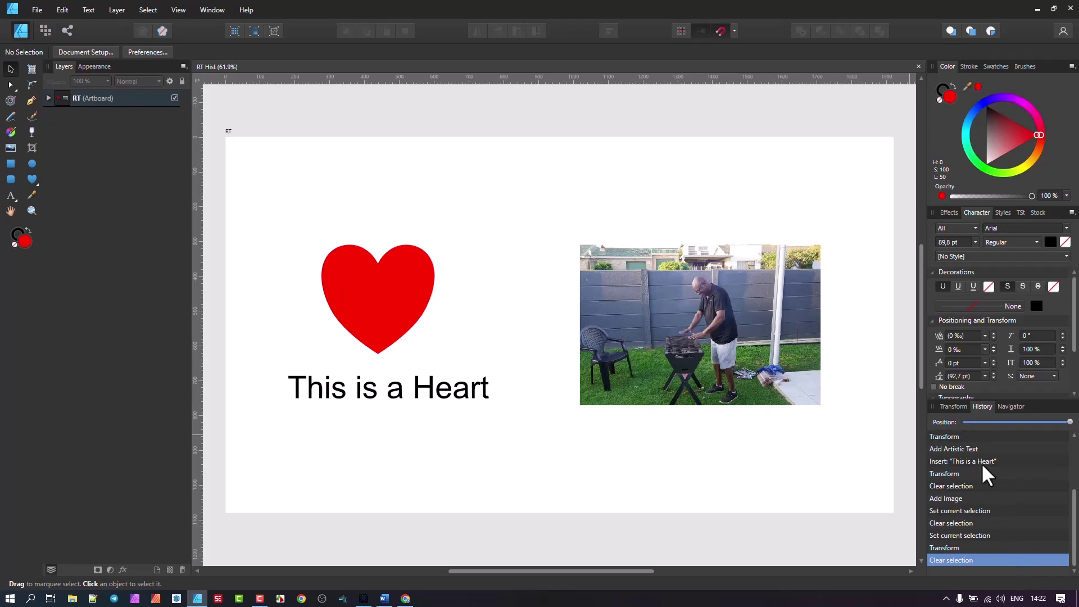
pyautogui.click(39, 11)
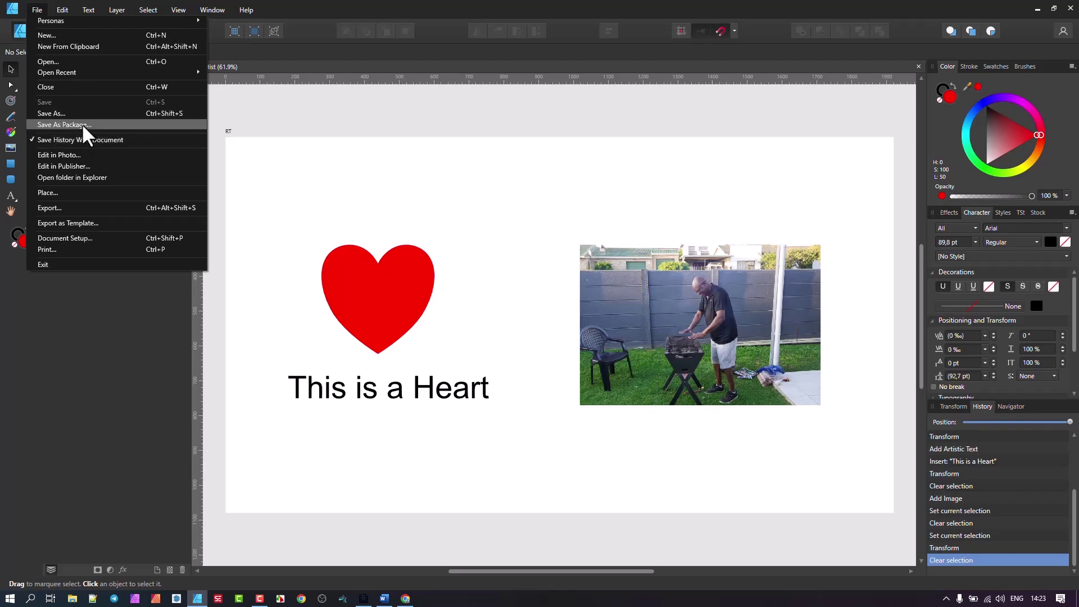
pyautogui.click(82, 124)
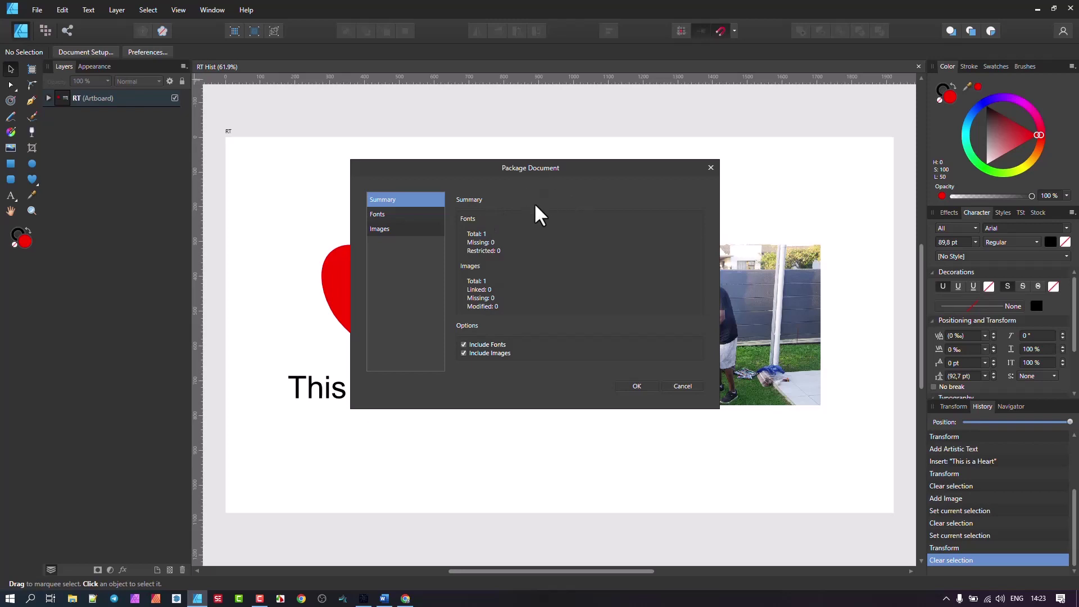
pyautogui.click(389, 213)
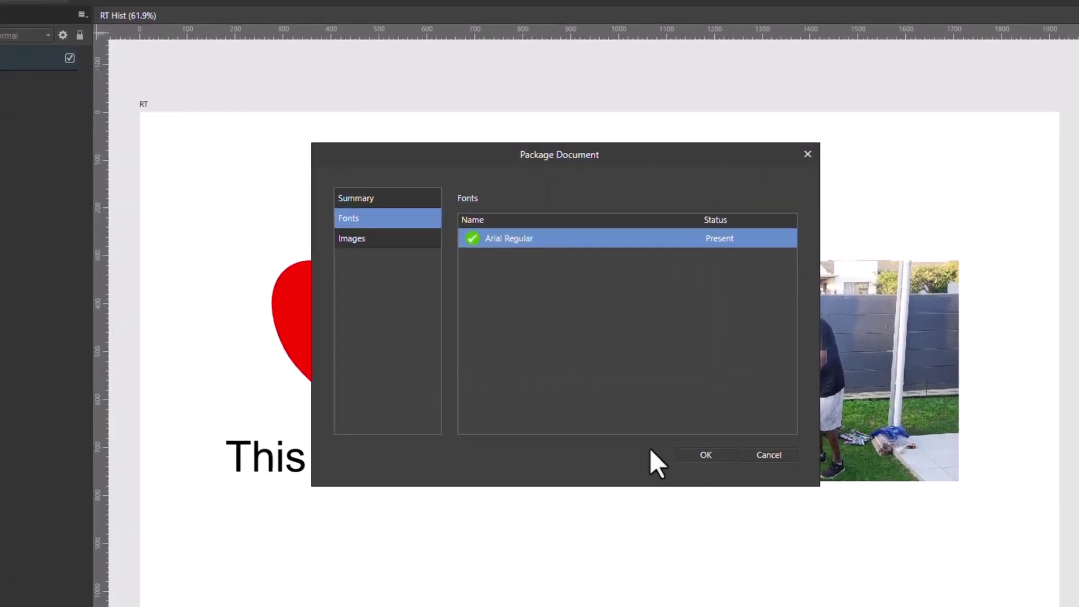
pyautogui.click(376, 238)
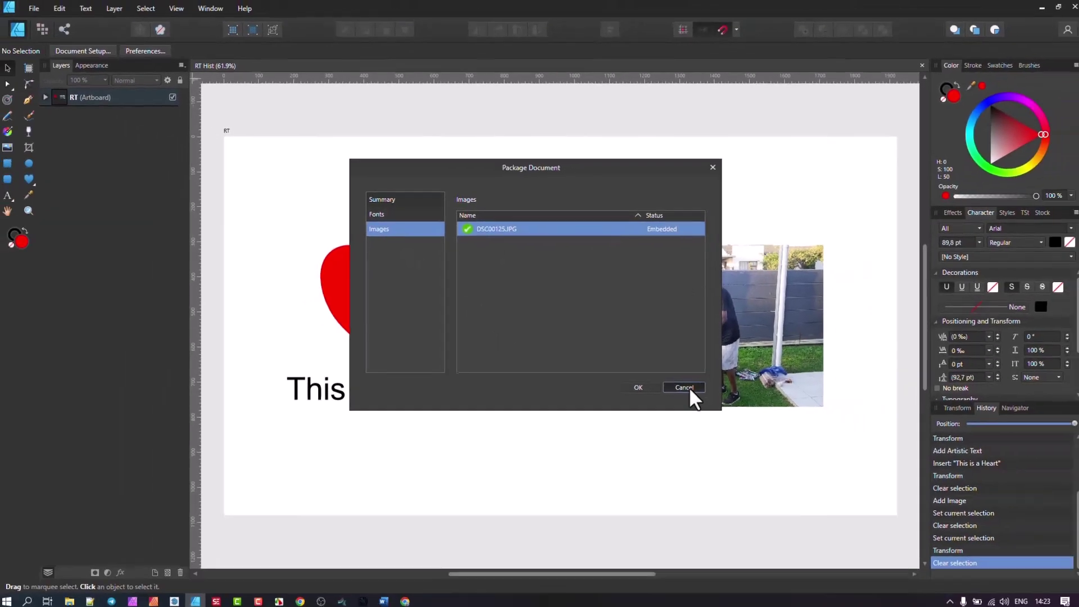
pyautogui.click(769, 454)
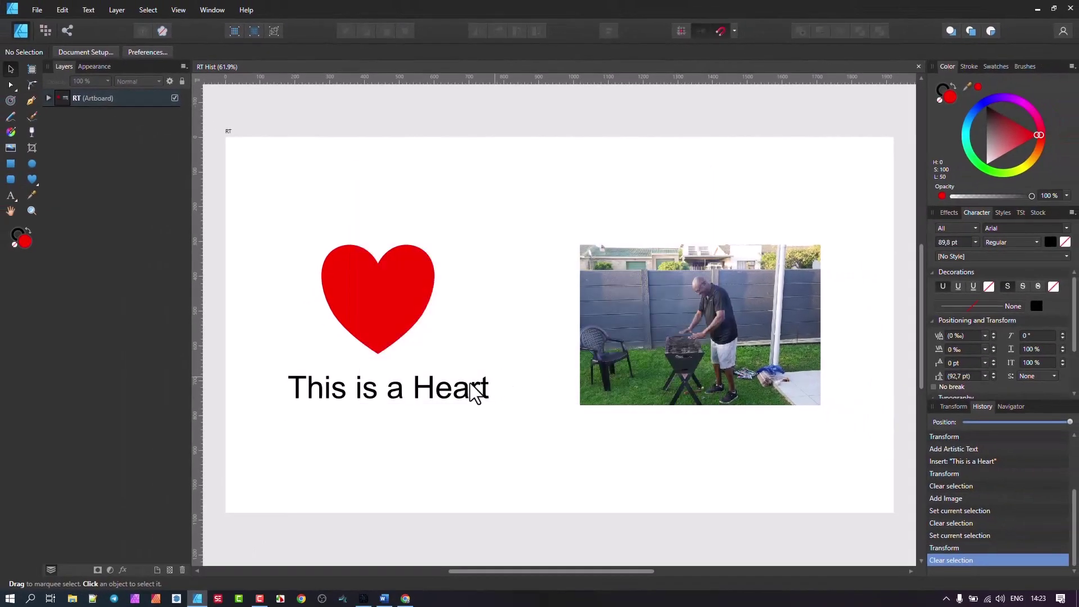
# Duplicate the 'This is a Heart' caption just below the original and set the copy in Bauhaus 93.
pyautogui.moveTo(444, 401); pyautogui.dragTo(448, 451)
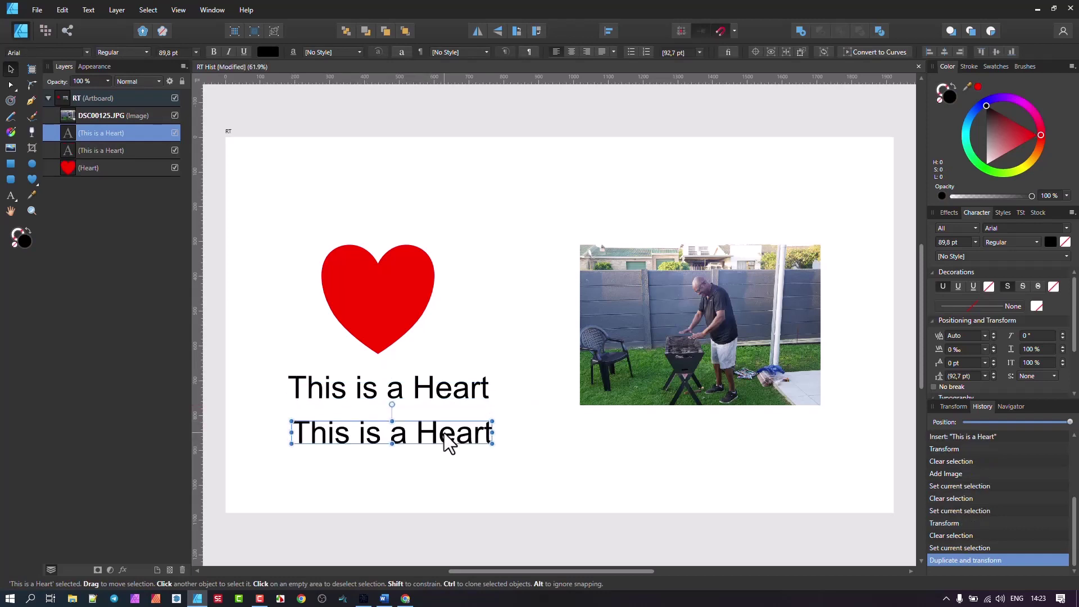
pyautogui.click(57, 51)
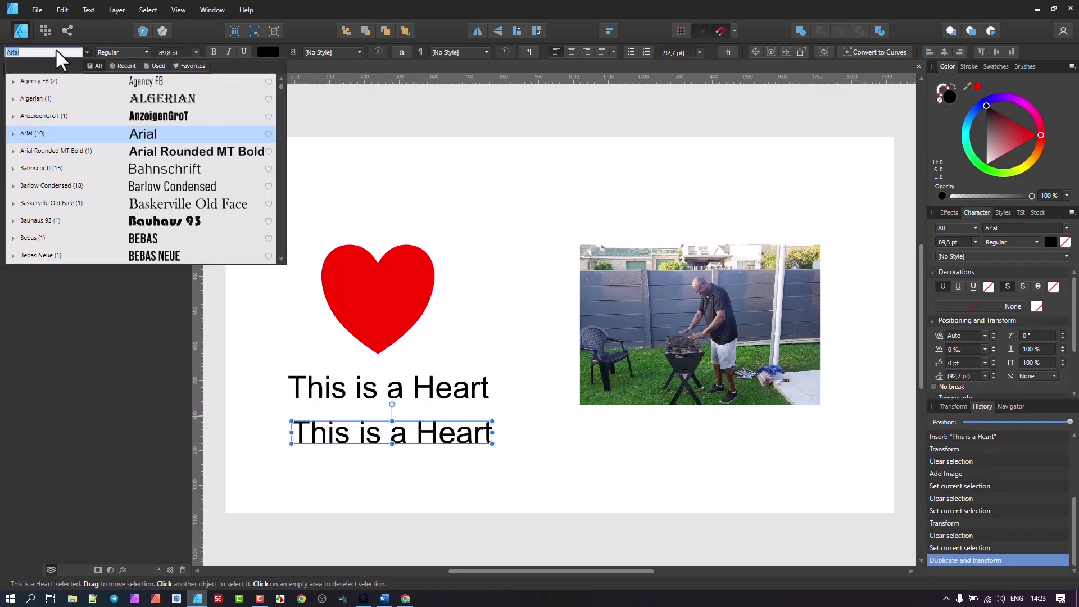
pyautogui.click(164, 223)
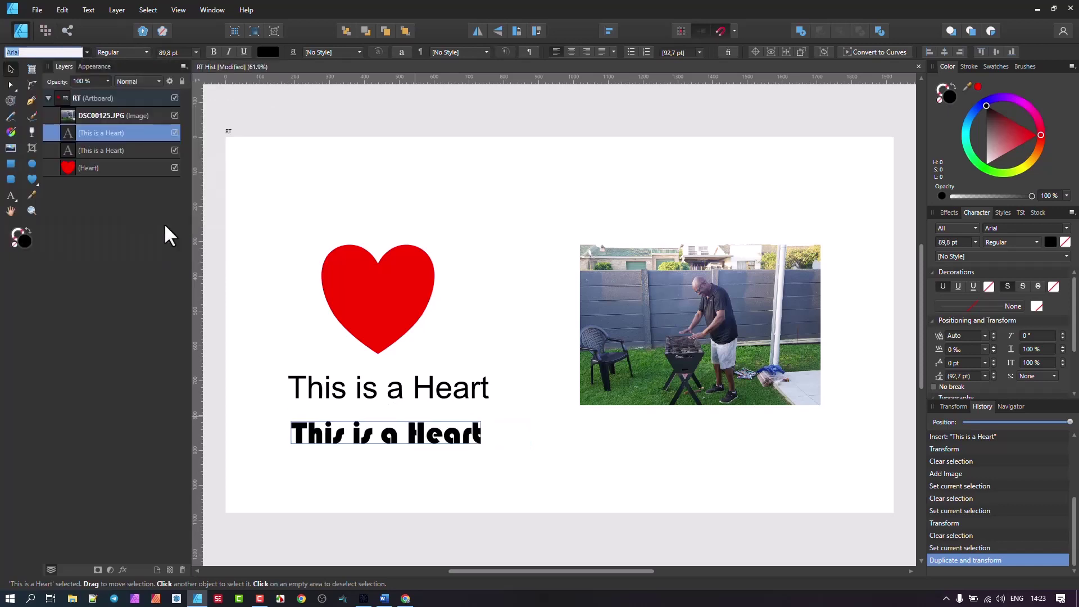
pyautogui.click(235, 249)
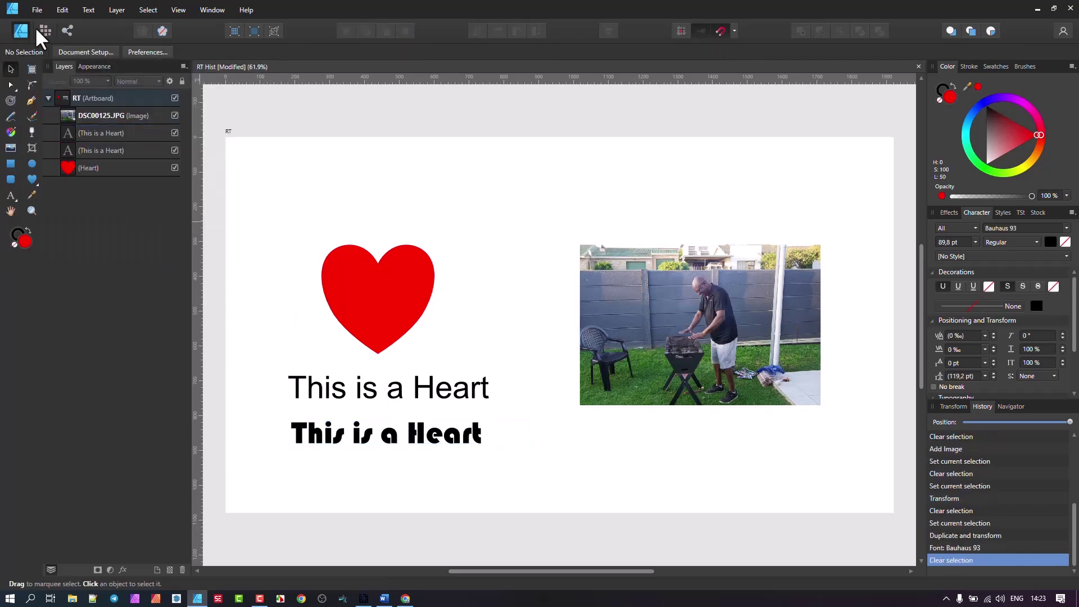
# Start packaging the document, checking that both fonts are included.
pyautogui.click(37, 10)
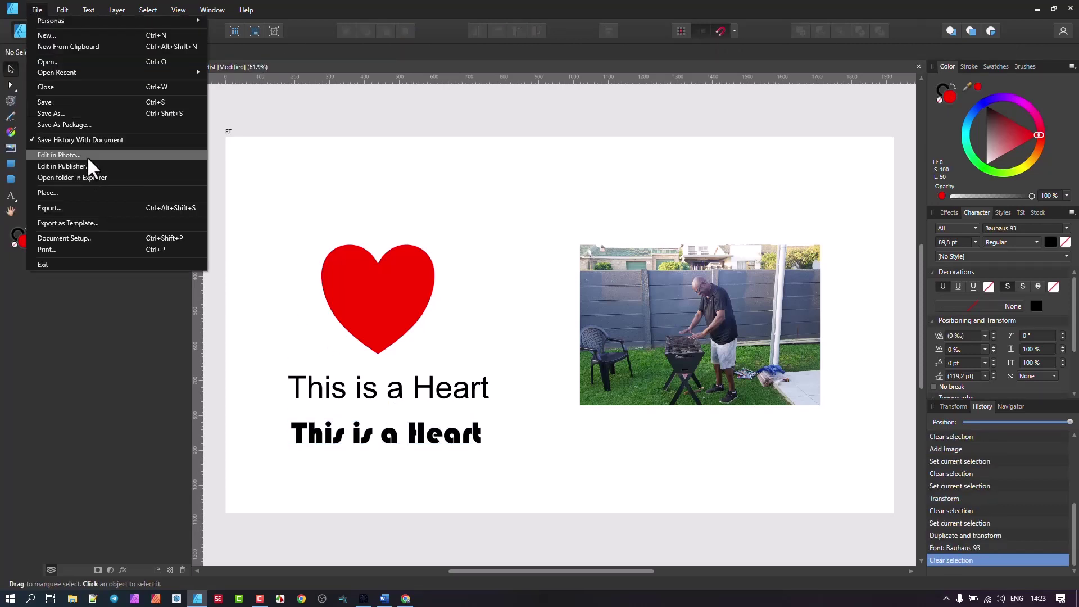
pyautogui.click(77, 125)
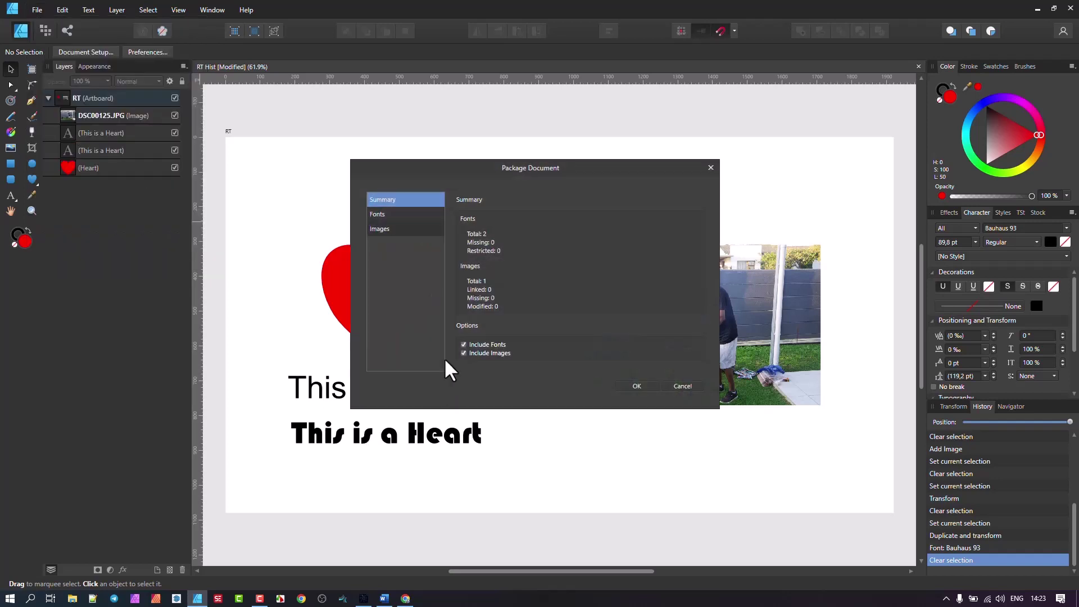
pyautogui.click(385, 215)
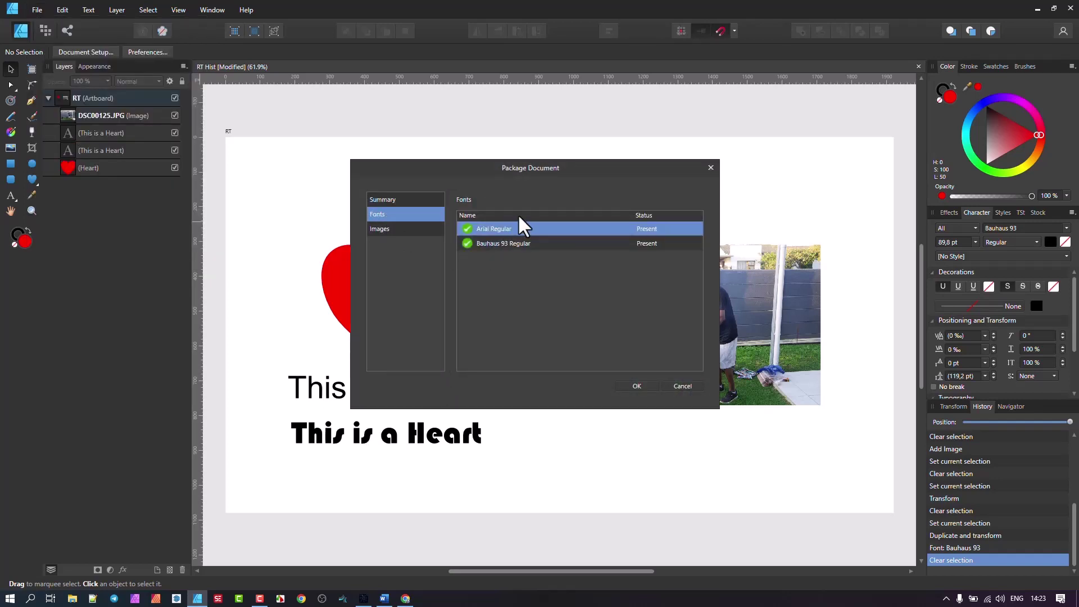
pyautogui.click(636, 387)
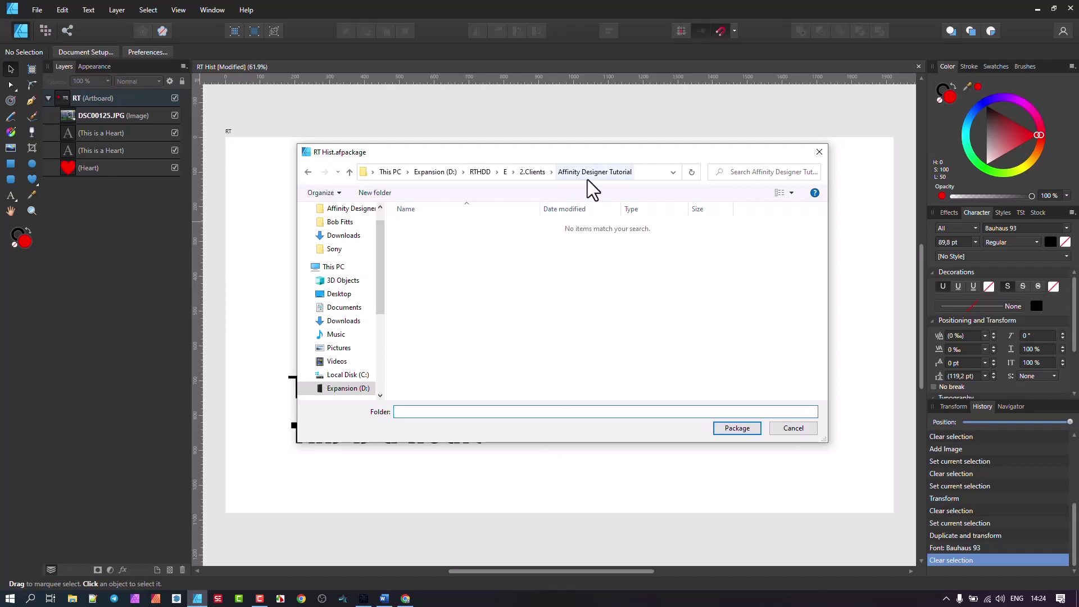
# Save the package into a new empty 'Package RT' folder inside the tutorial folder.
pyautogui.click(728, 431)
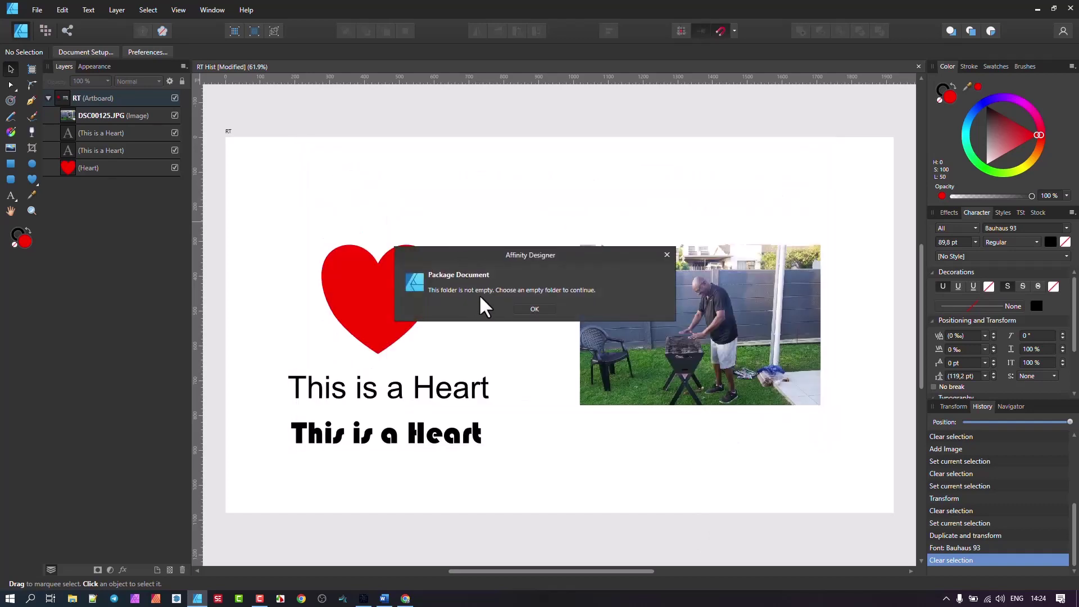
pyautogui.click(535, 309)
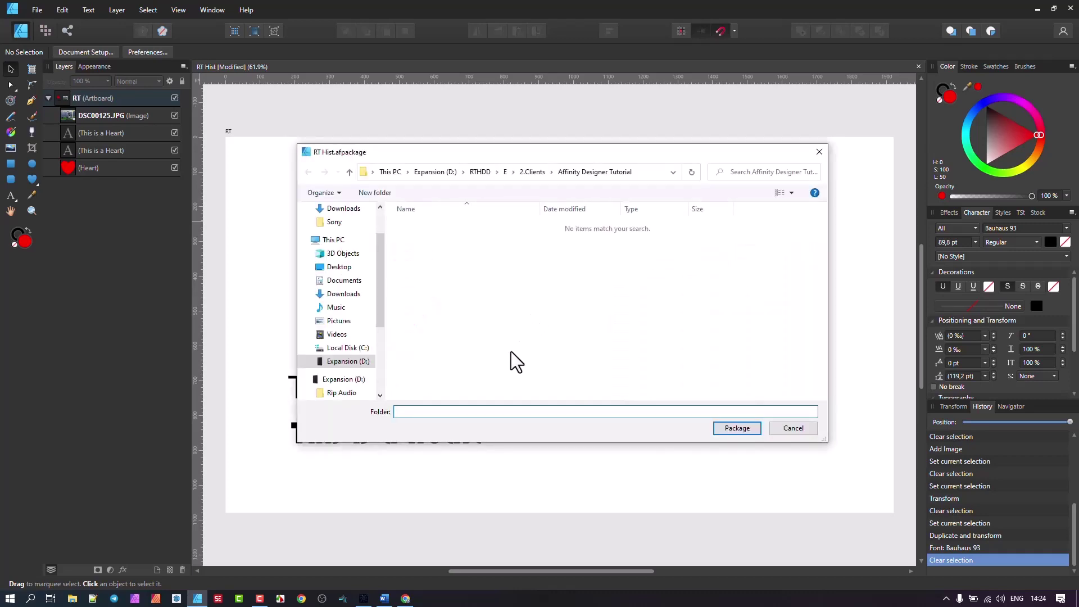
pyautogui.click(354, 194)
pyautogui.write('Pa')
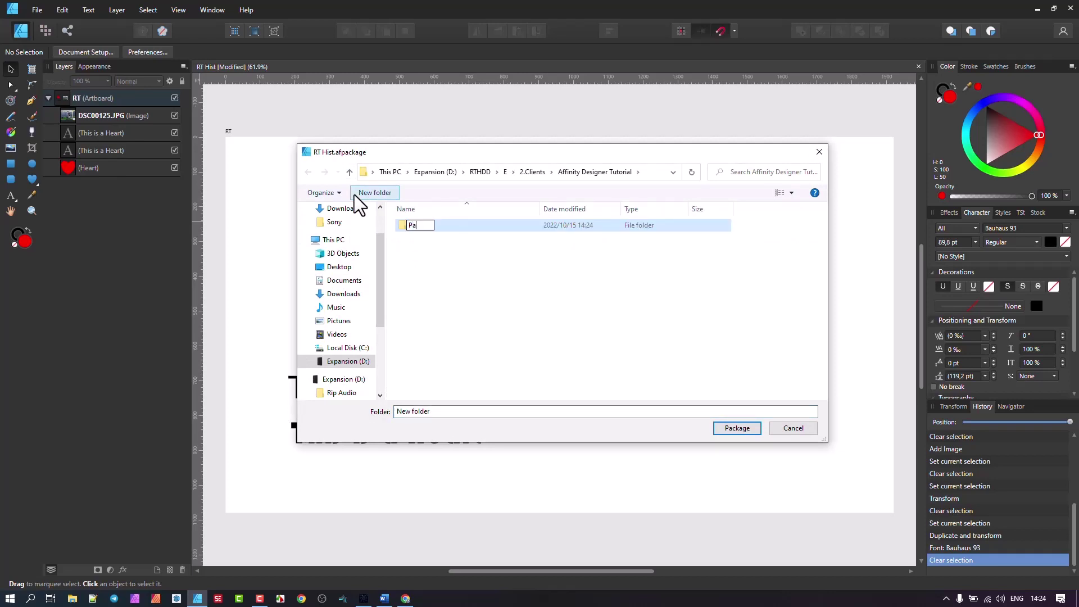
pyautogui.write('ckage RT')
pyautogui.press('Return')
pyautogui.press('Return')
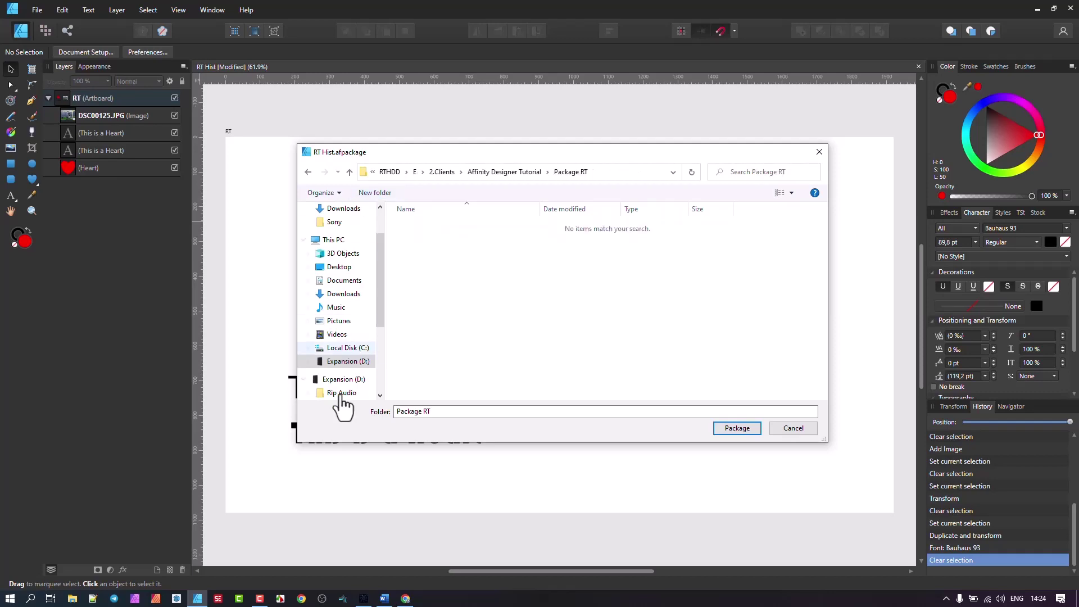
pyautogui.click(726, 427)
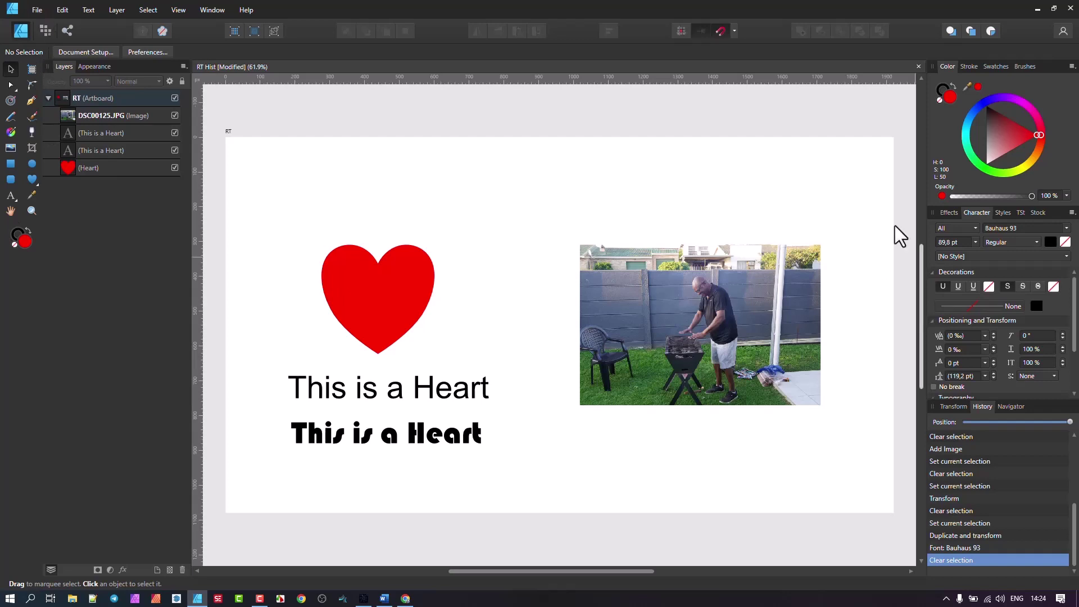
# Discard the unsaved document and open RT Hist.afpackage from Package RT, accepting its fonts and images summary.
pyautogui.click(918, 65)
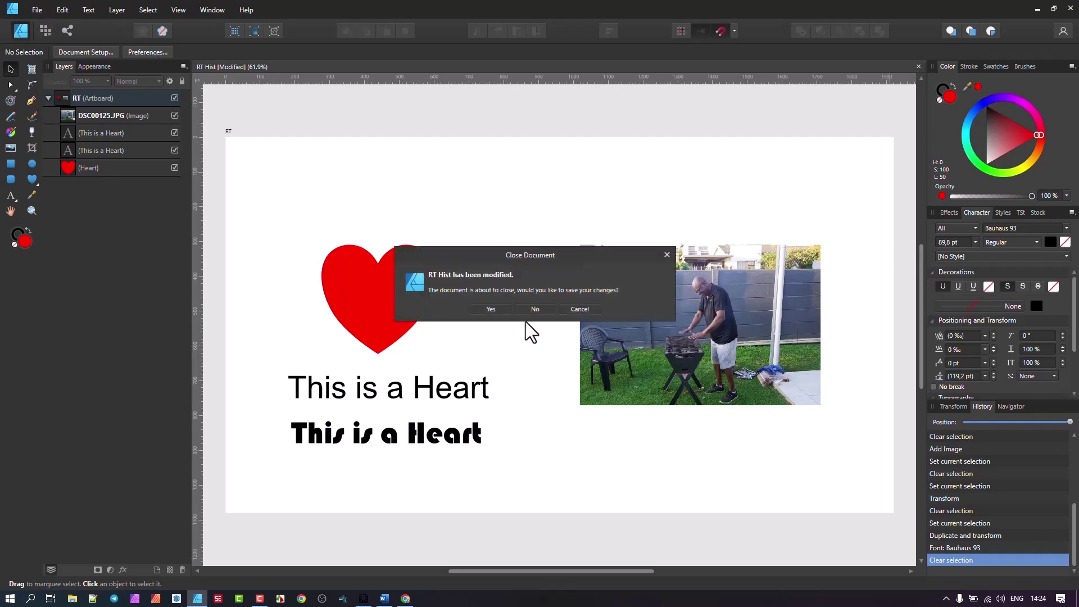
pyautogui.click(537, 311)
pyautogui.click(38, 9)
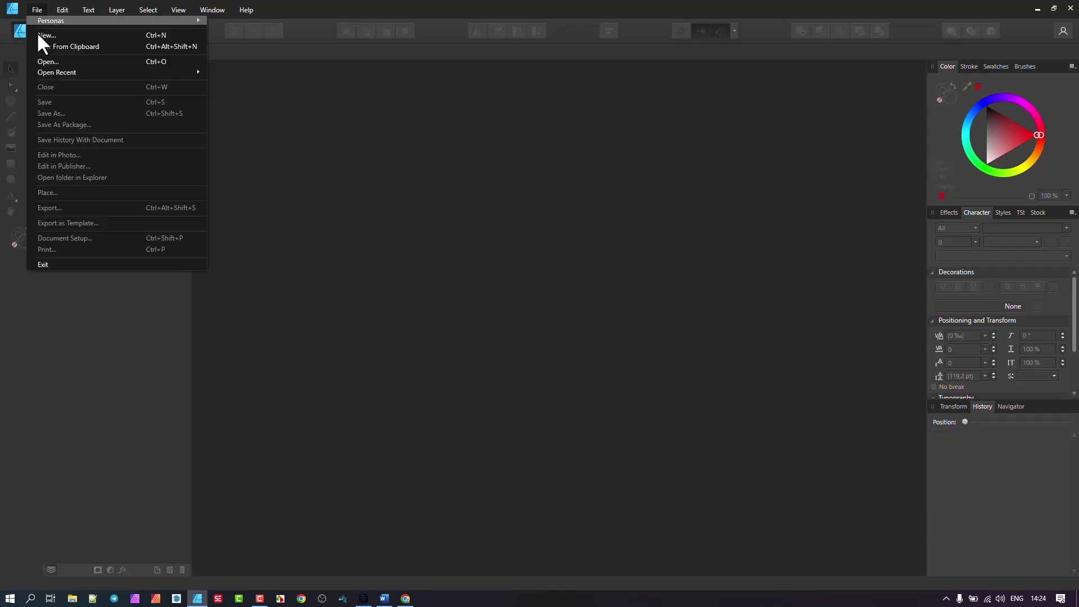
pyautogui.click(58, 62)
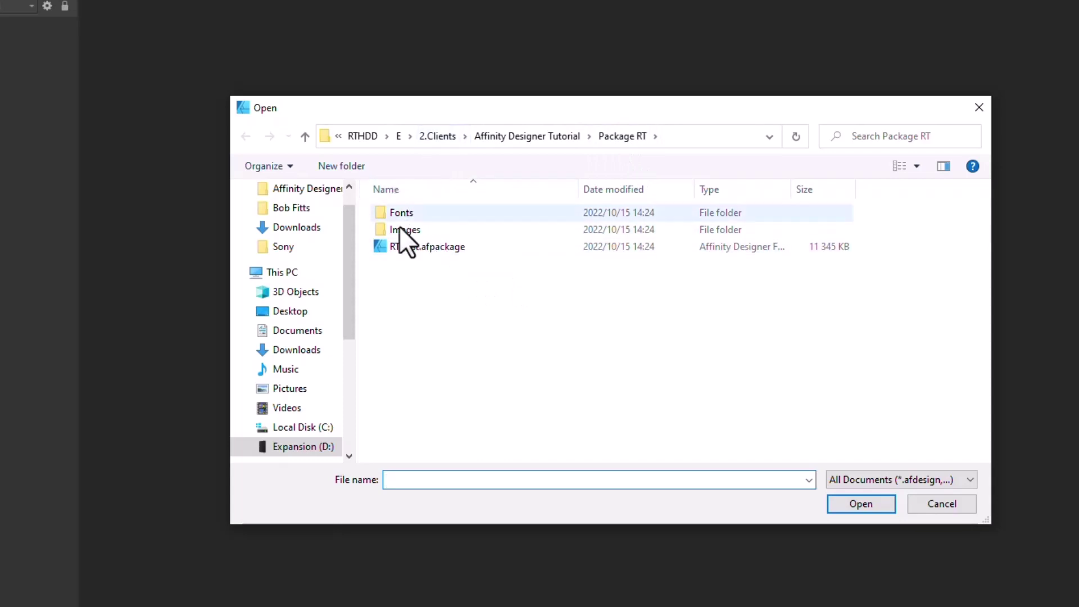
pyautogui.doubleClick(427, 246)
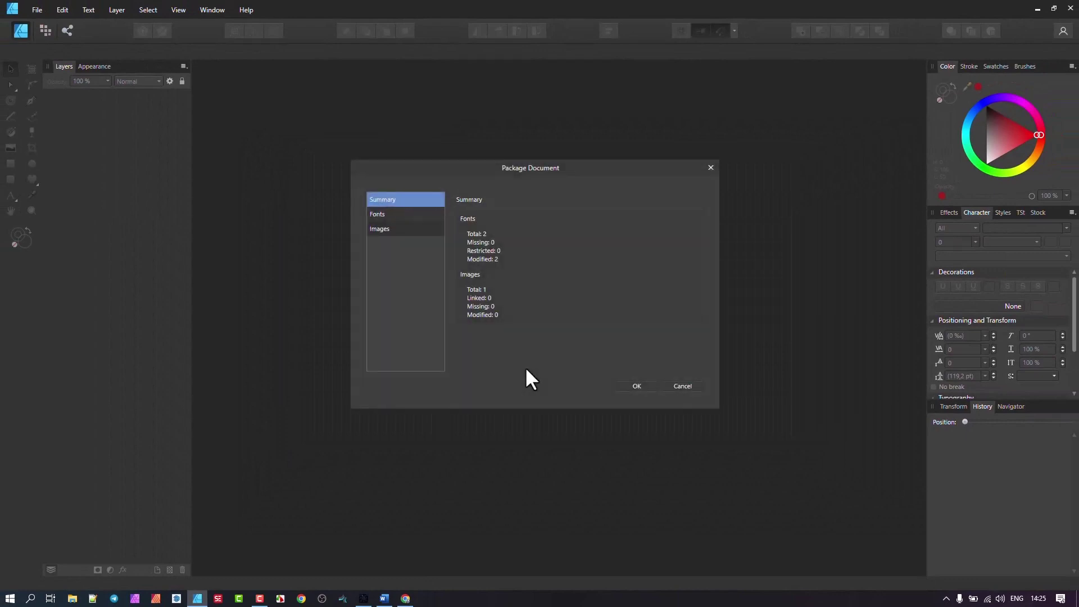
pyautogui.click(629, 386)
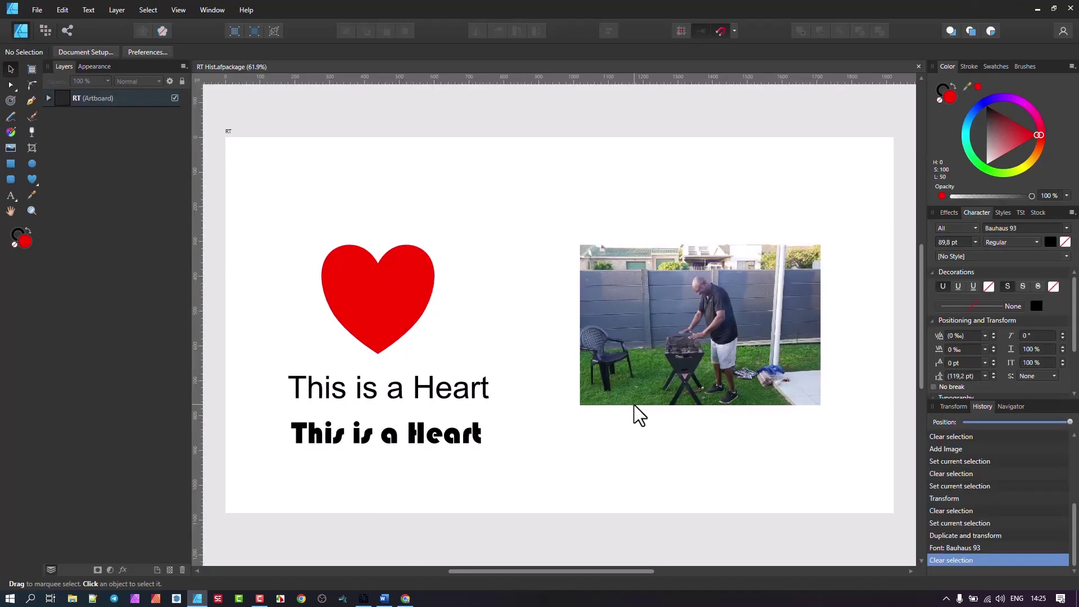
pyautogui.click(658, 320)
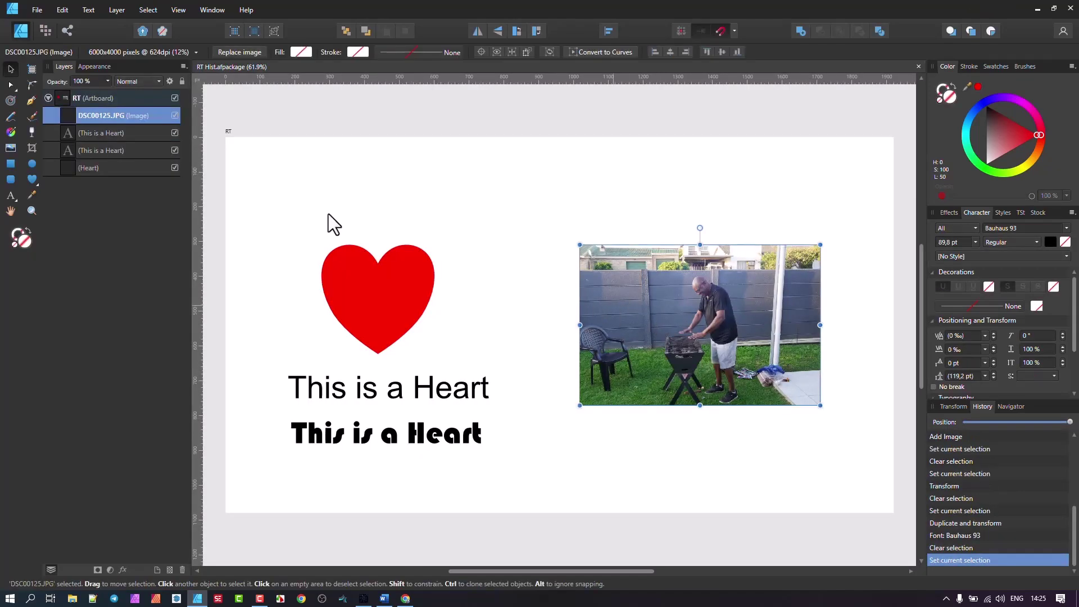
pyautogui.click(246, 122)
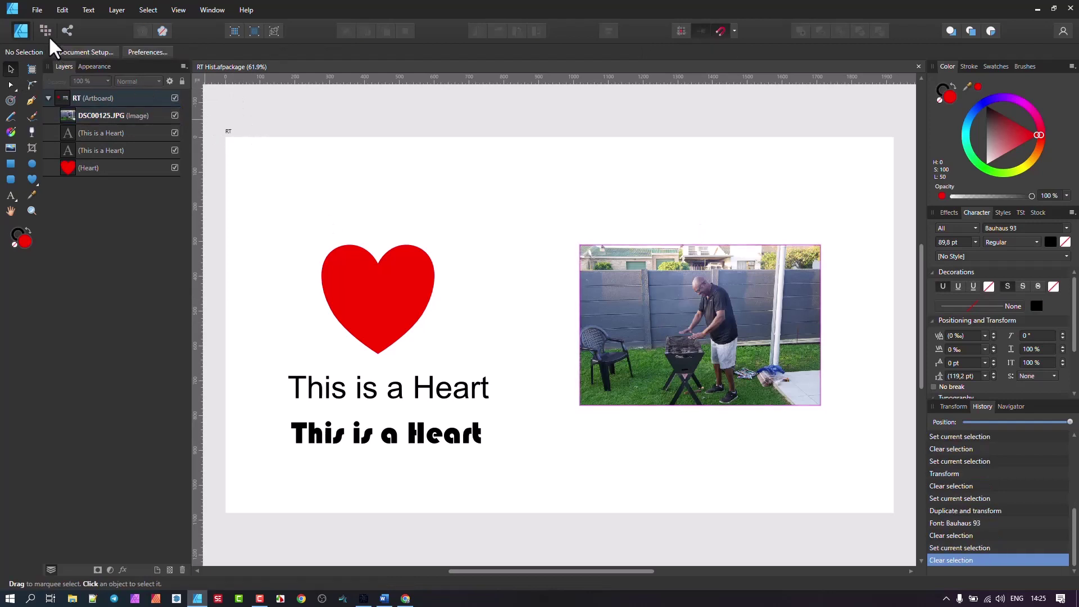
pyautogui.click(38, 9)
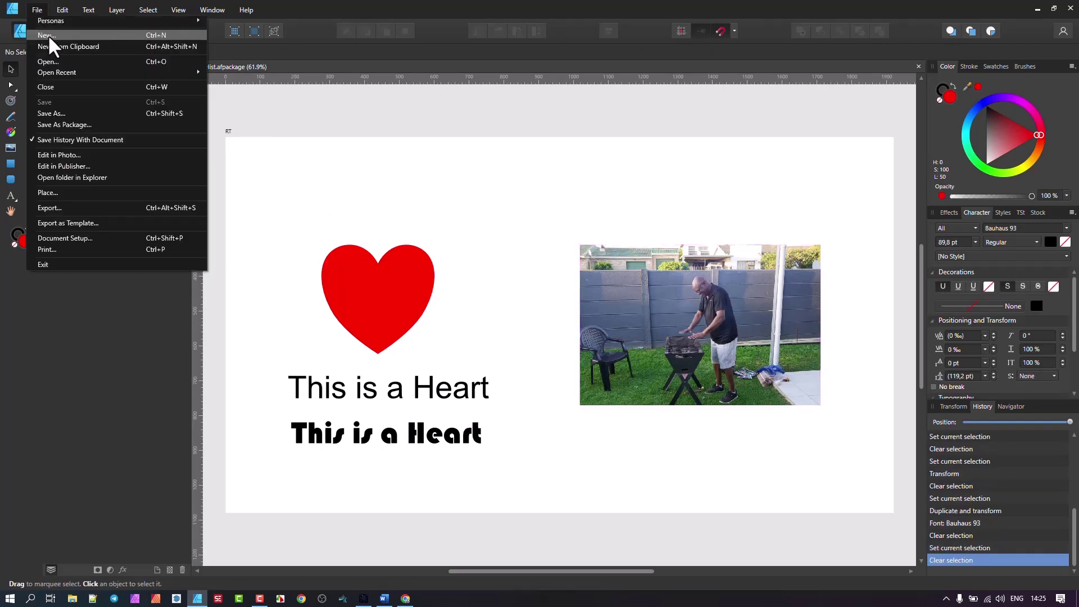
pyautogui.click(49, 35)
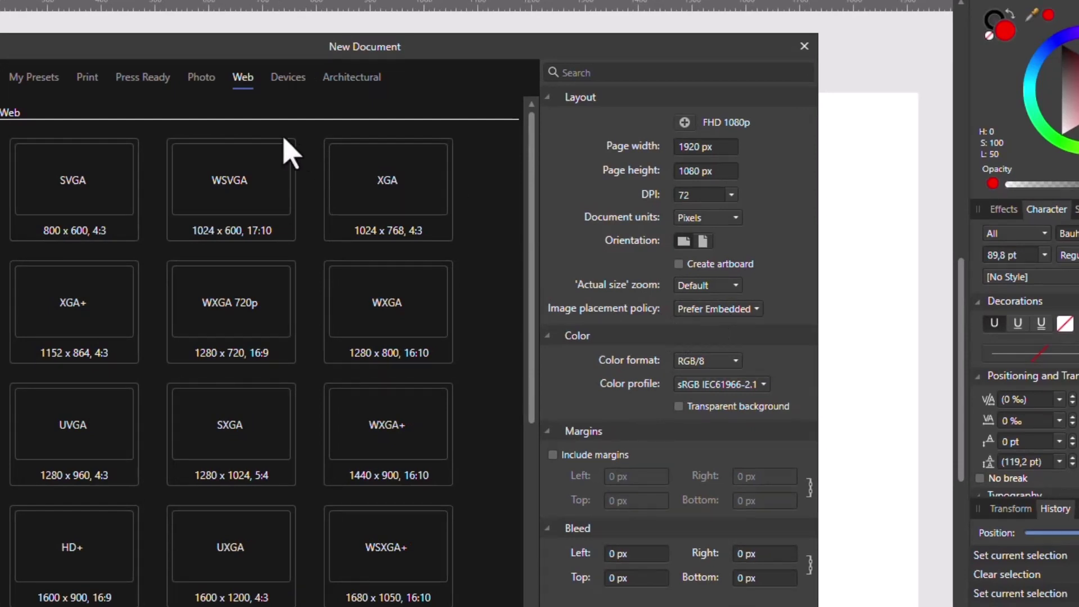
pyautogui.click(750, 312)
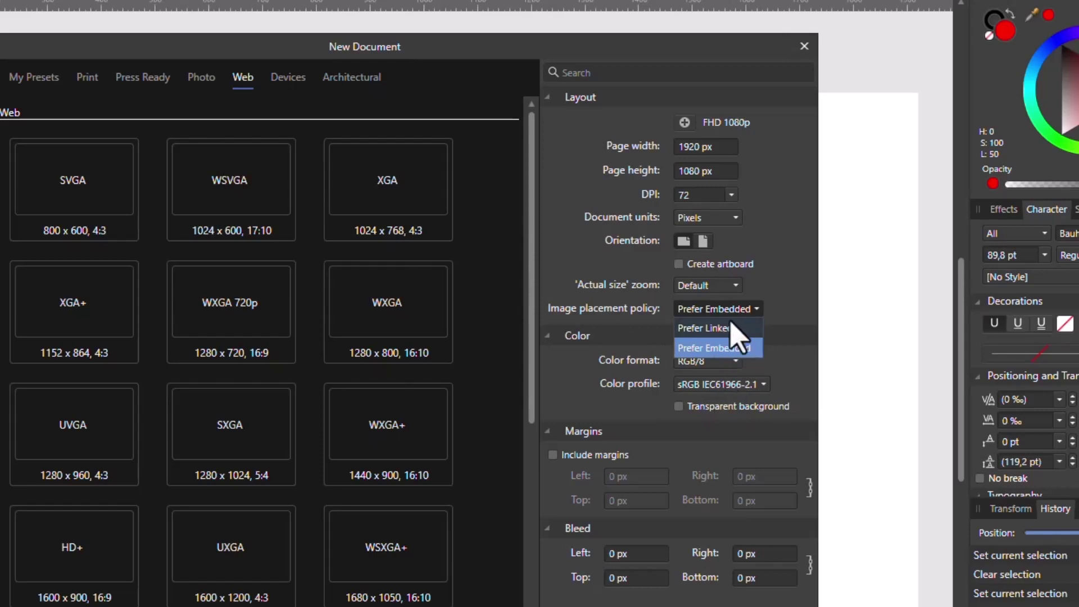
pyautogui.click(721, 347)
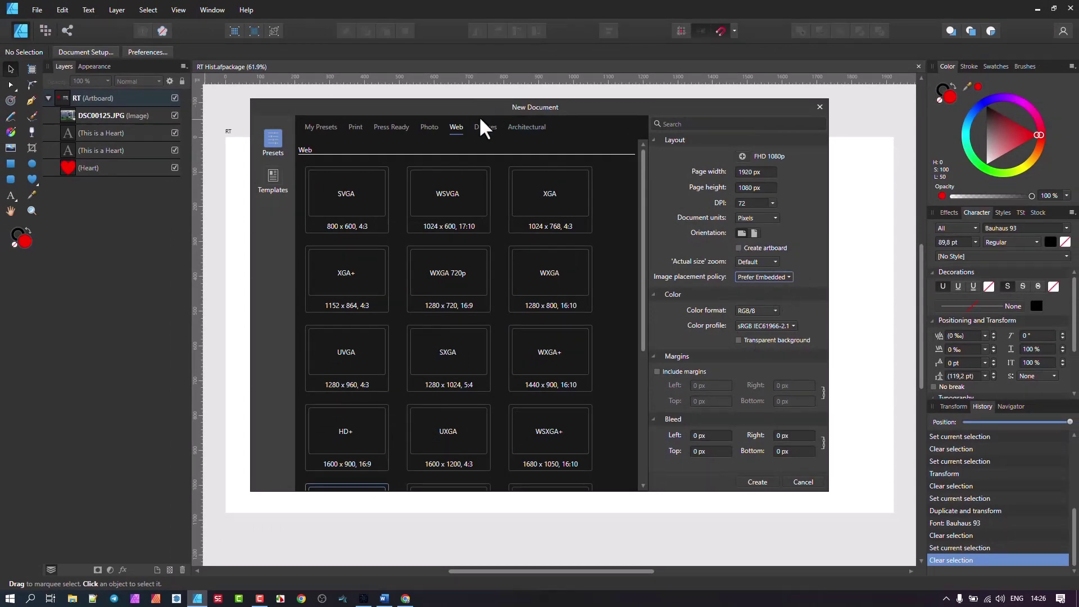
pyautogui.click(802, 483)
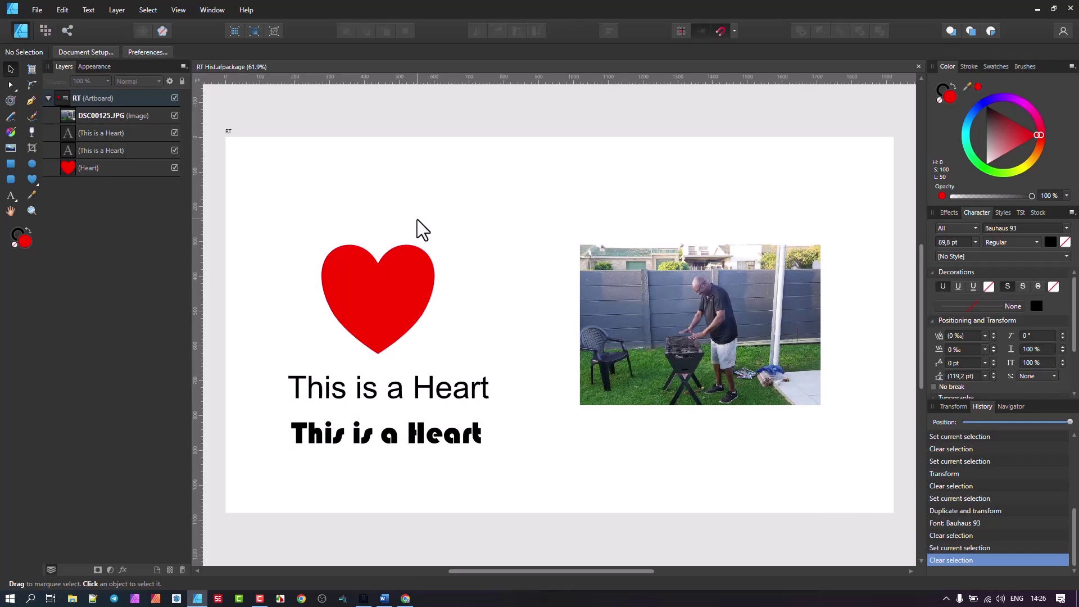
pyautogui.click(695, 312)
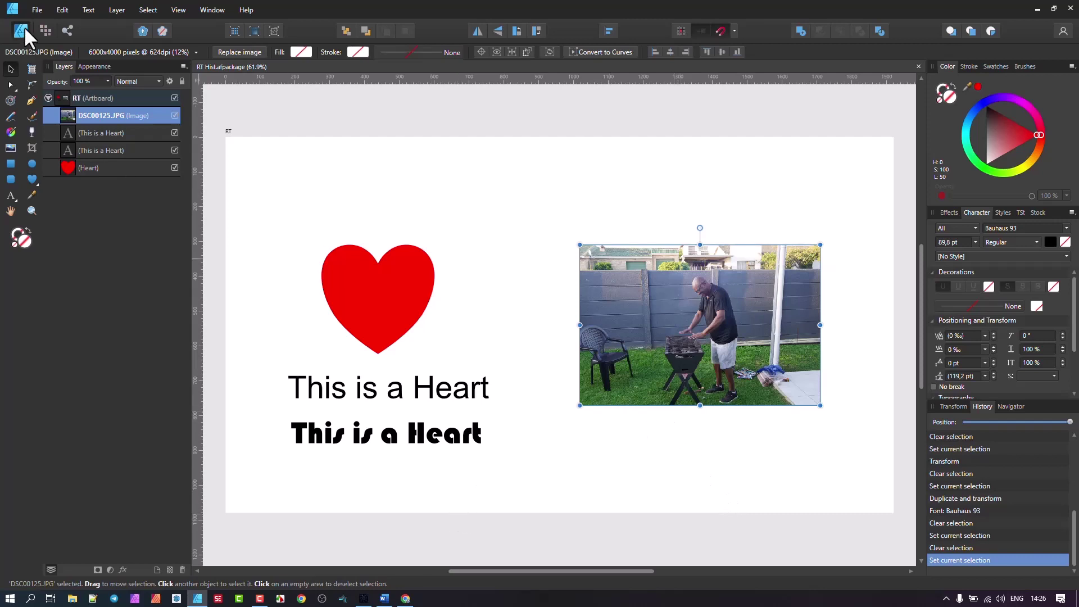
pyautogui.click(37, 10)
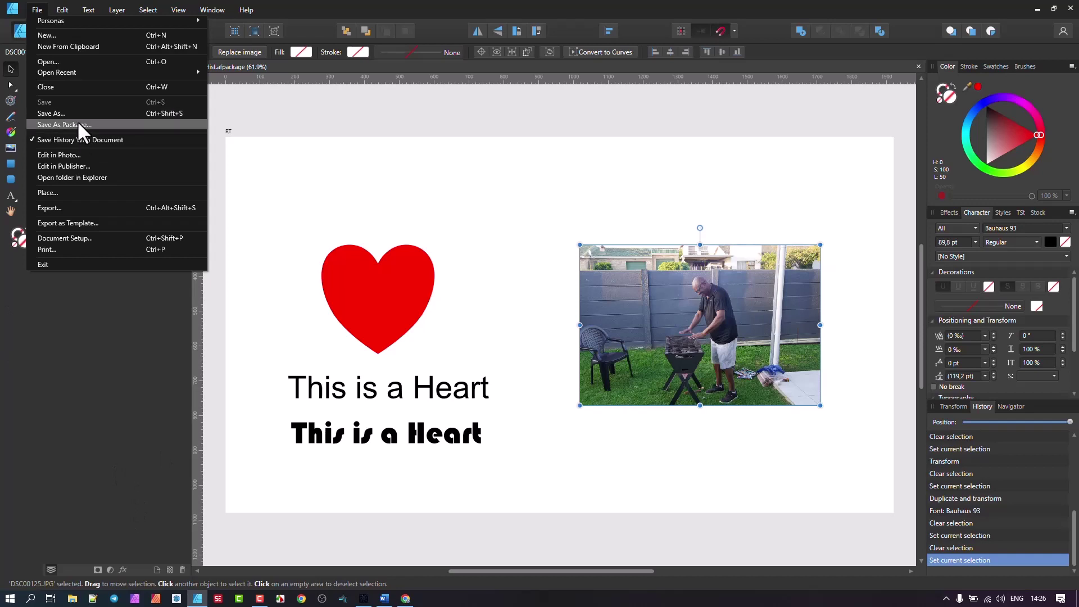
pyautogui.click(56, 62)
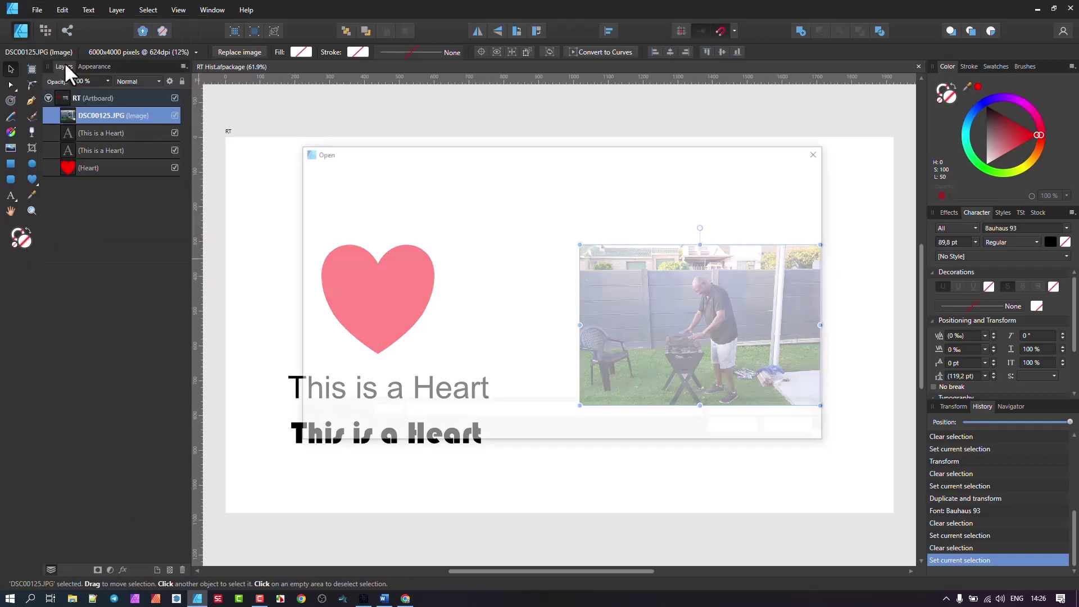
pyautogui.doubleClick(418, 225)
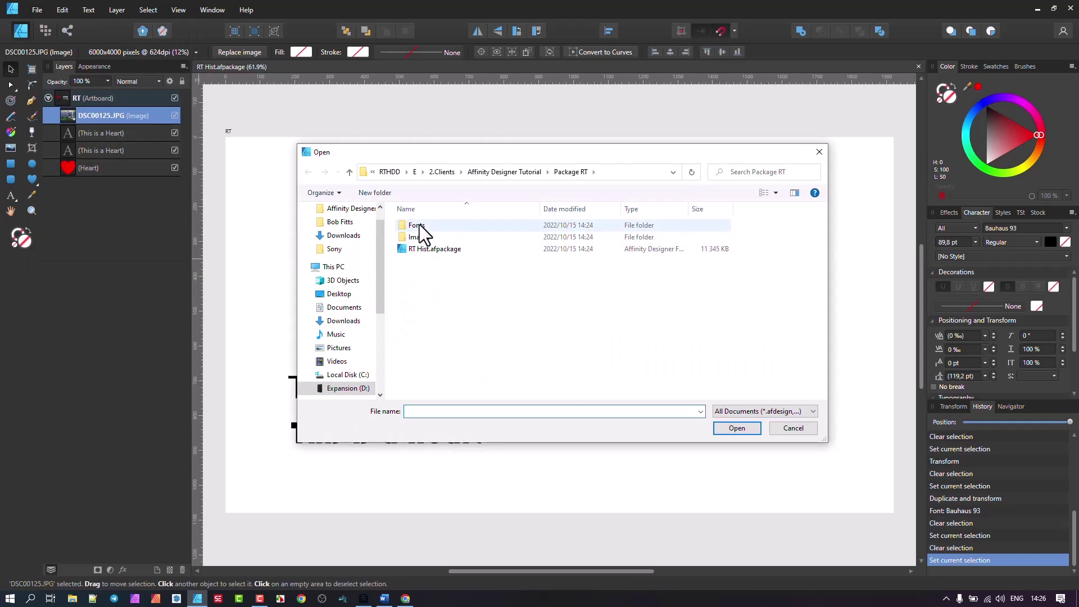
pyautogui.click(308, 172)
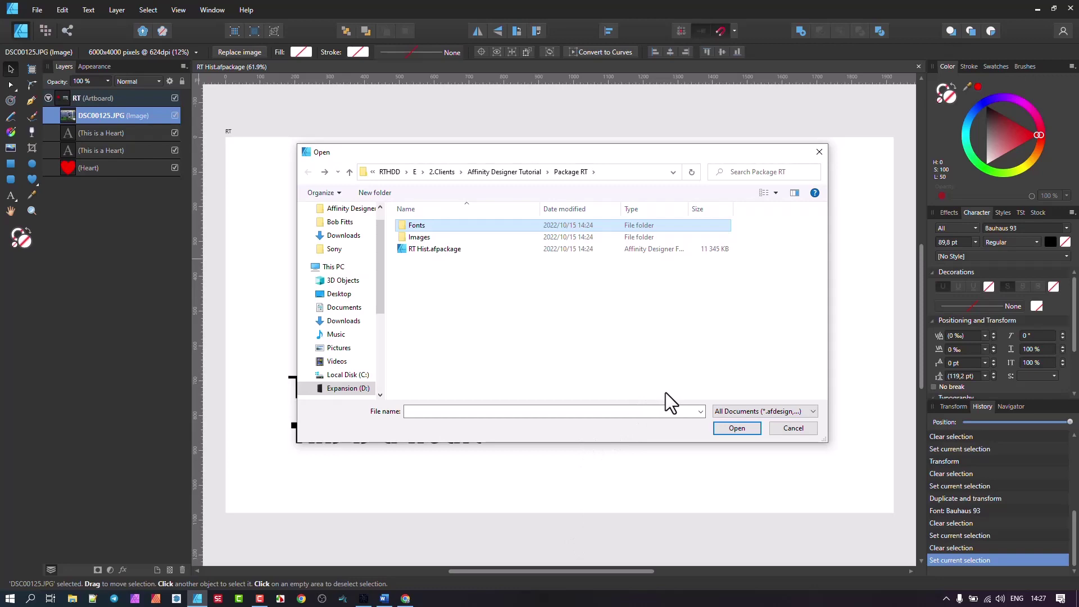
pyautogui.click(799, 428)
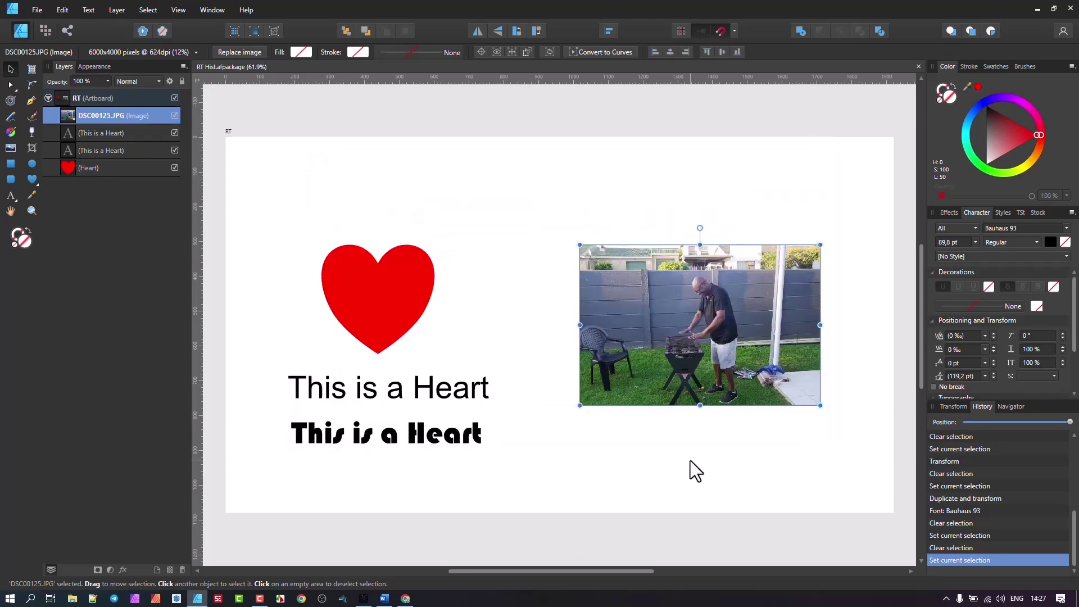